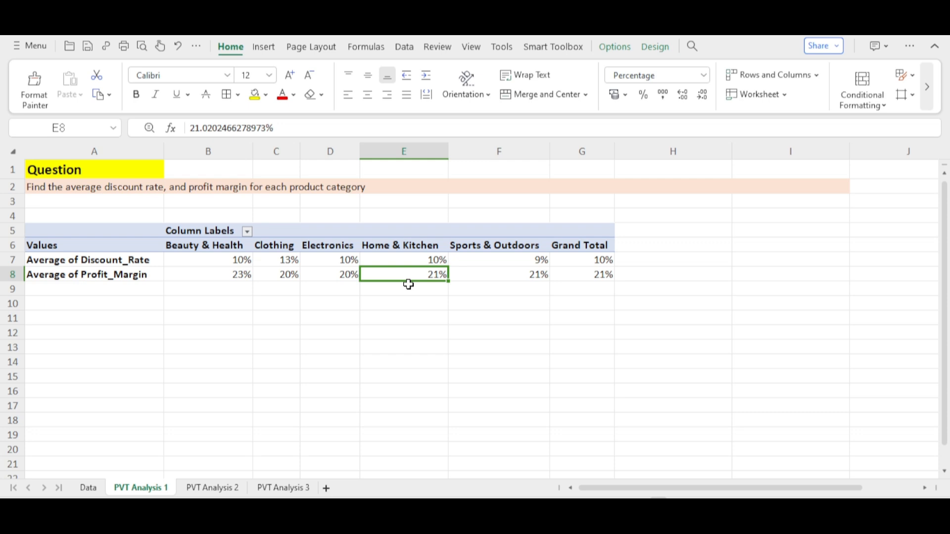
- Review the questions and pivot tables on the PVT Analysis 2 and PVT Analysis 3 sheets, then return to PVT Analysis 1
click(213, 489)
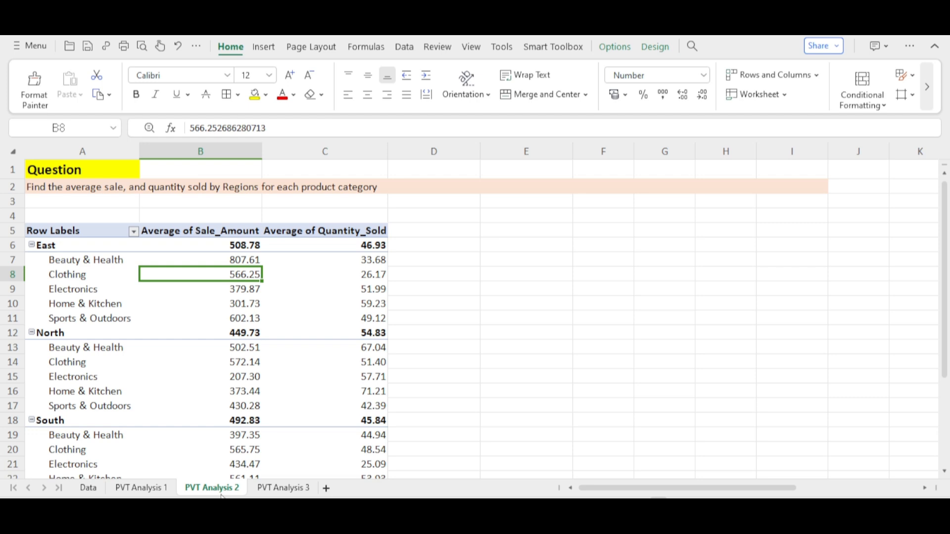
click(271, 490)
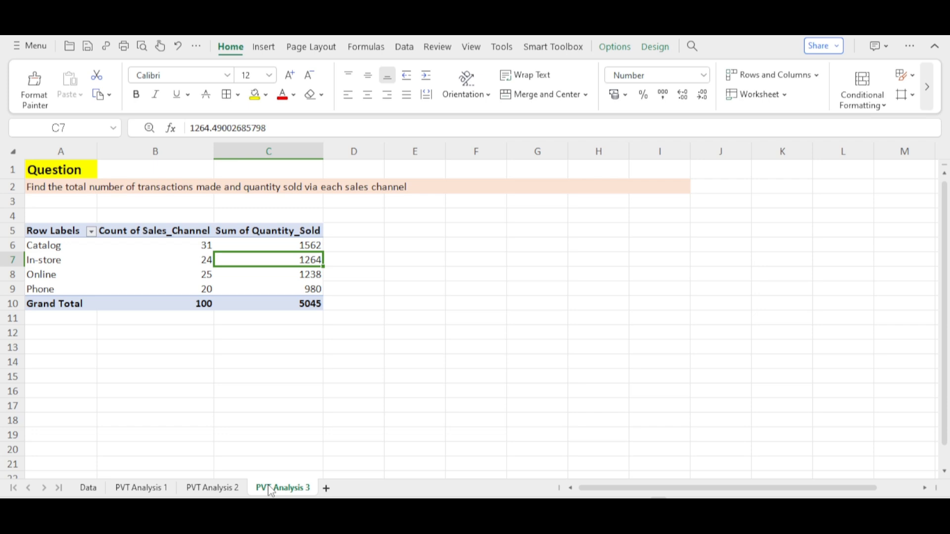
click(160, 491)
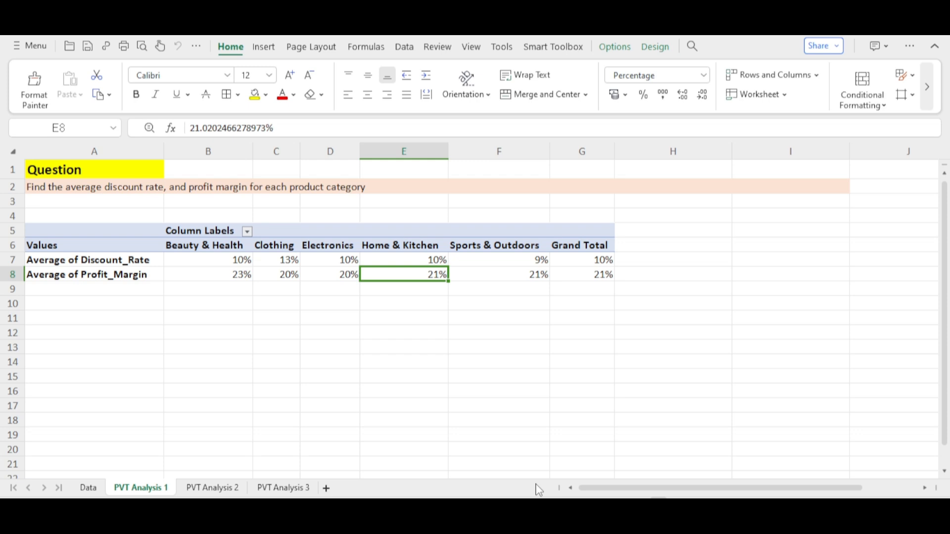
- Create a new blank workbook and rename its first sheet as Data
key(ctrl+n)
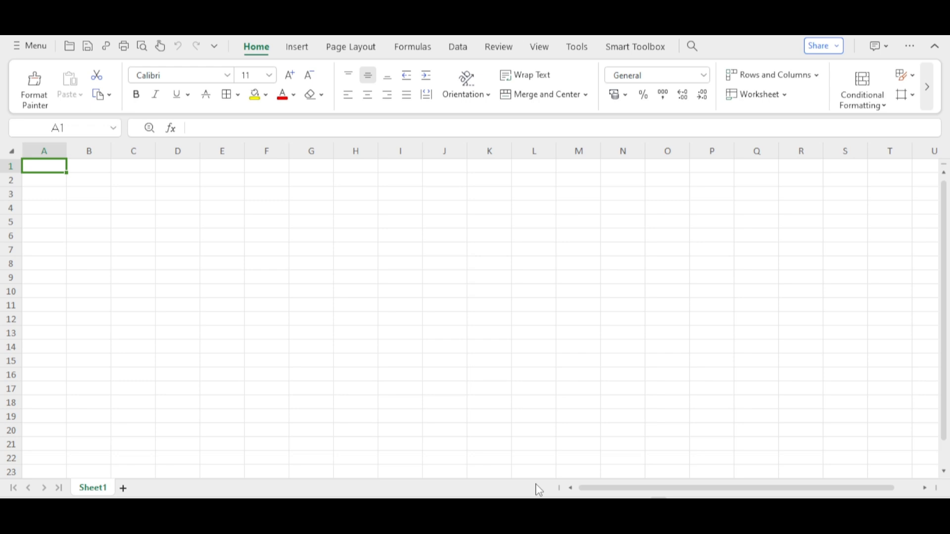
double_click(104, 489)
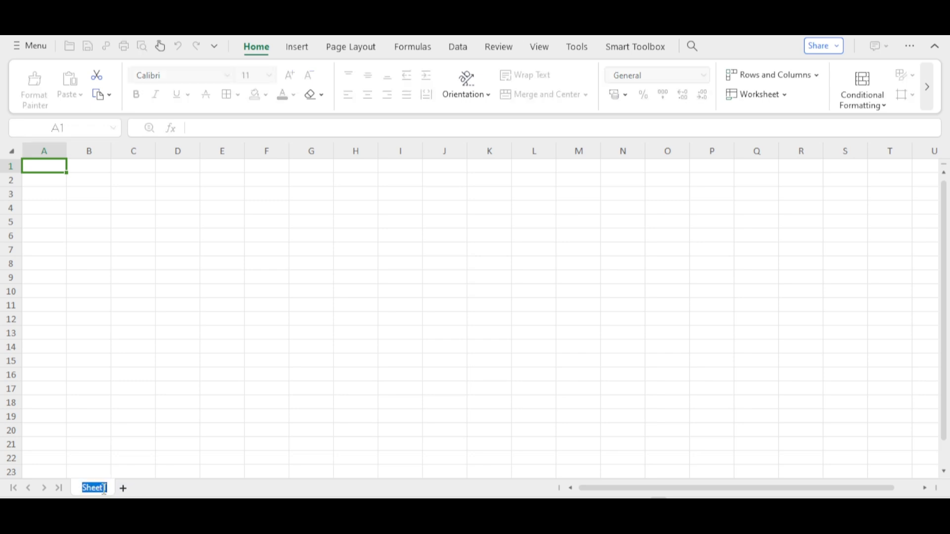
text(D)
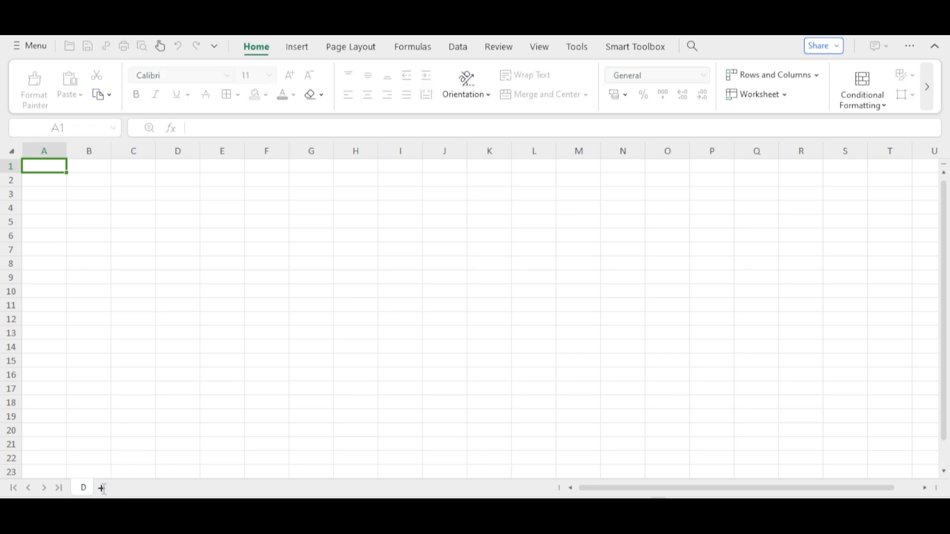
text(ata)
key(Return)
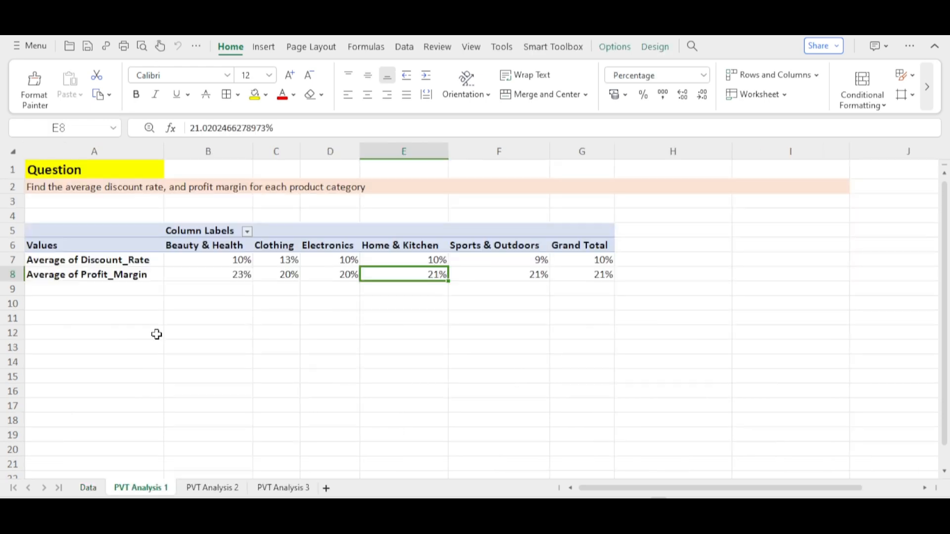
- Open the Data sheet of the source workbook and select the Product_Category header cell A1
click(89, 489)
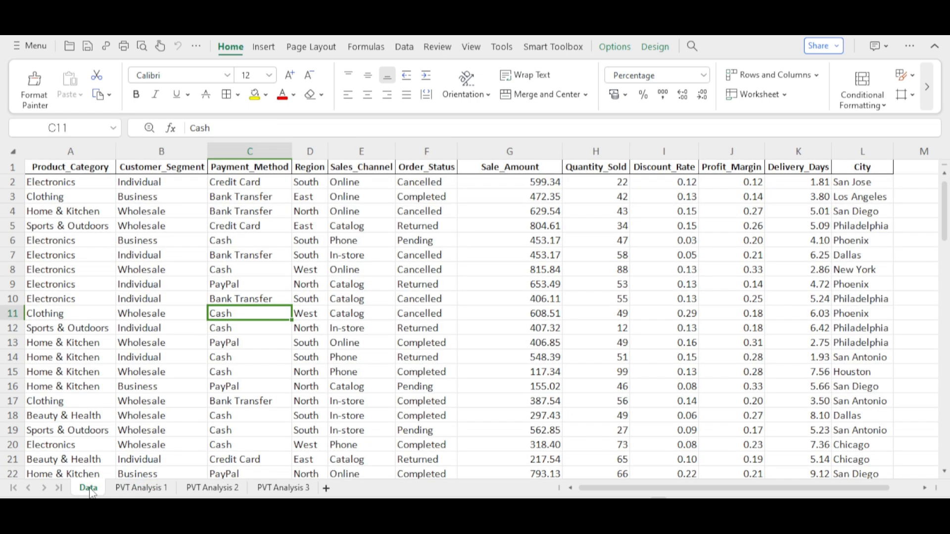
click(88, 172)
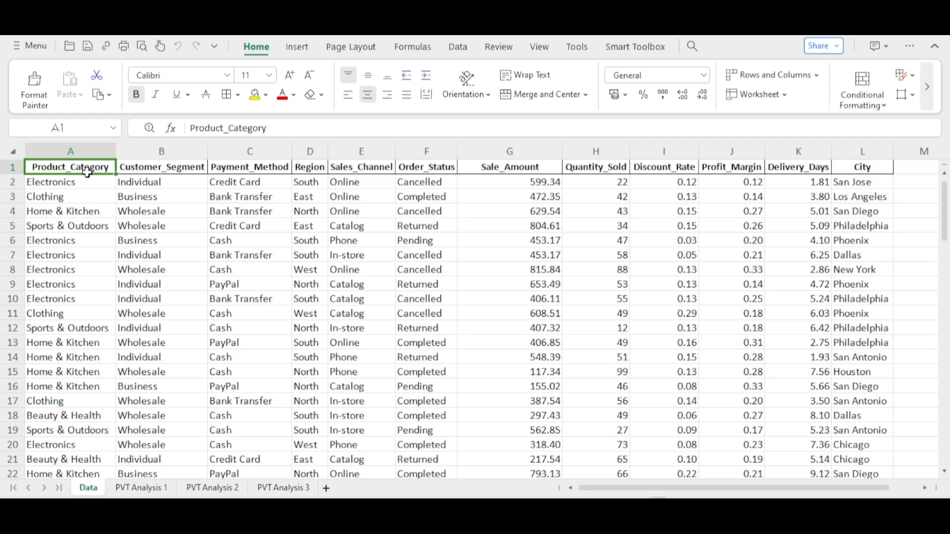
key(Delete)
key(shift+Right)
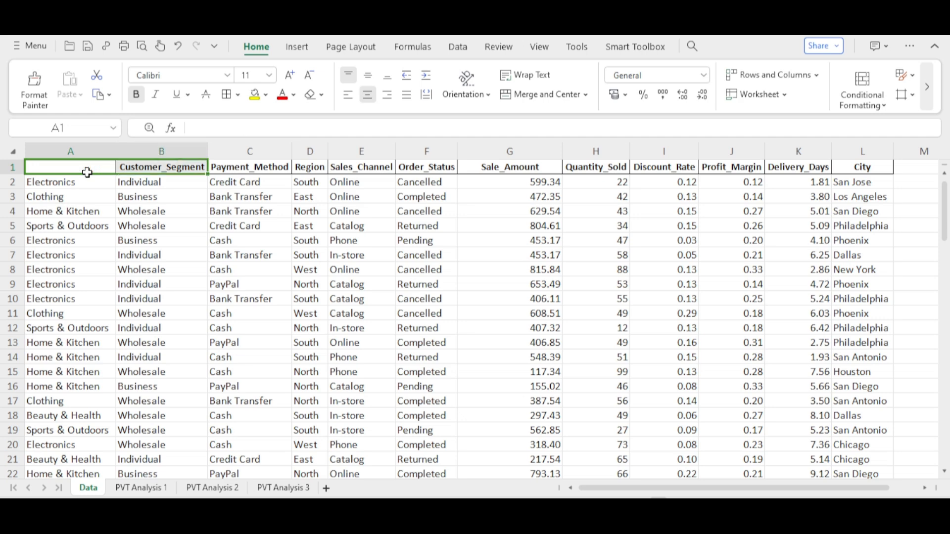
key(Delete)
key(shift+Right)
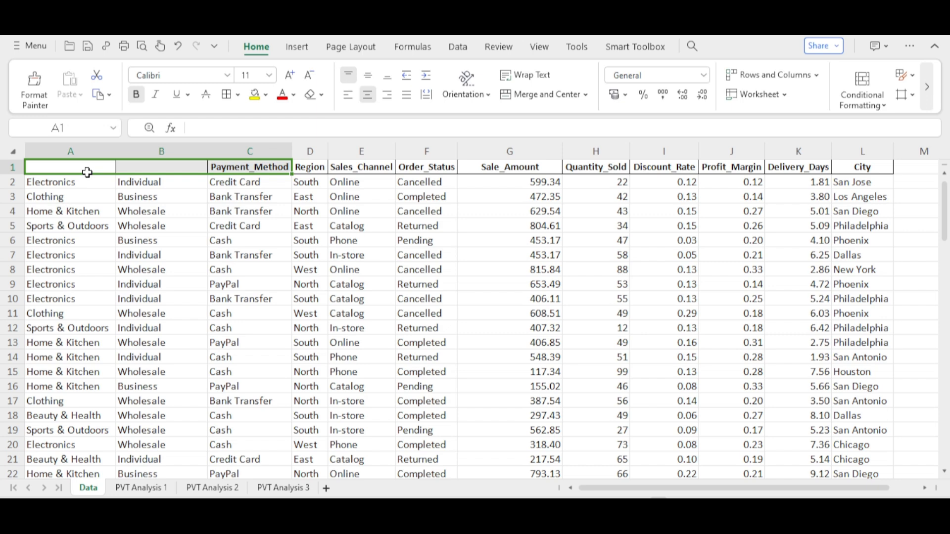
key(shift+Right)
key(shift+Right)
key(shift+Right)
key(shift+Right)
key(ctrl+c)
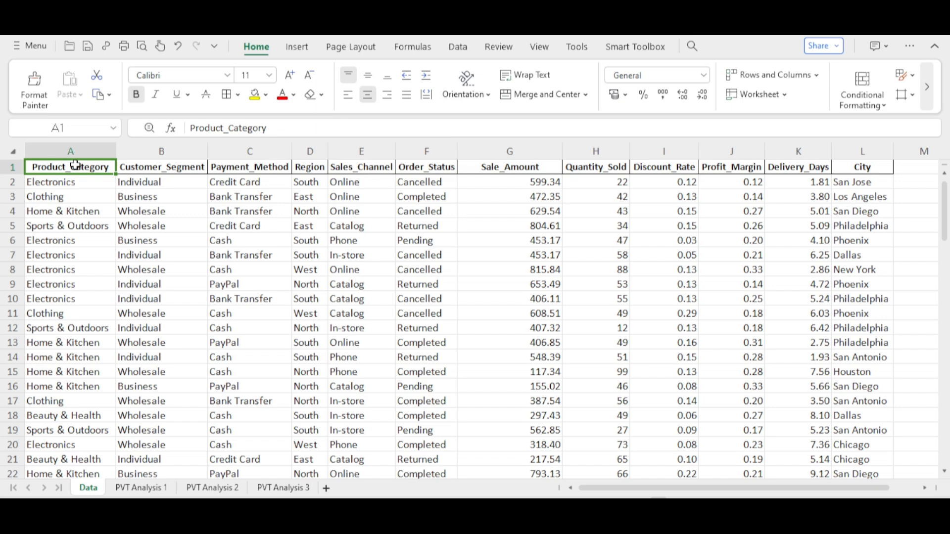
- Copy the full data table A1:L101 from the source workbook and paste it at A1 of the new workbook's Data sheet
key(ctrl+shift+Right)
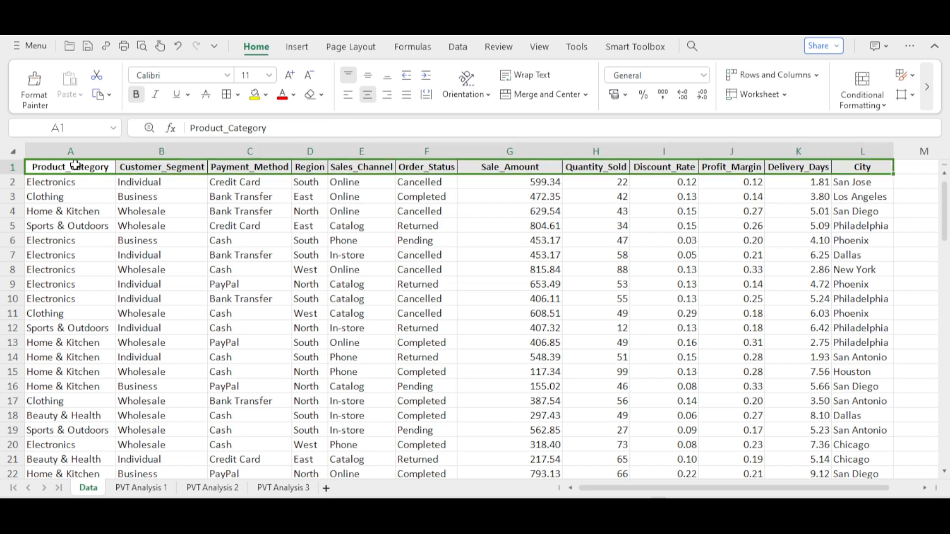
key(ctrl+shift+Down)
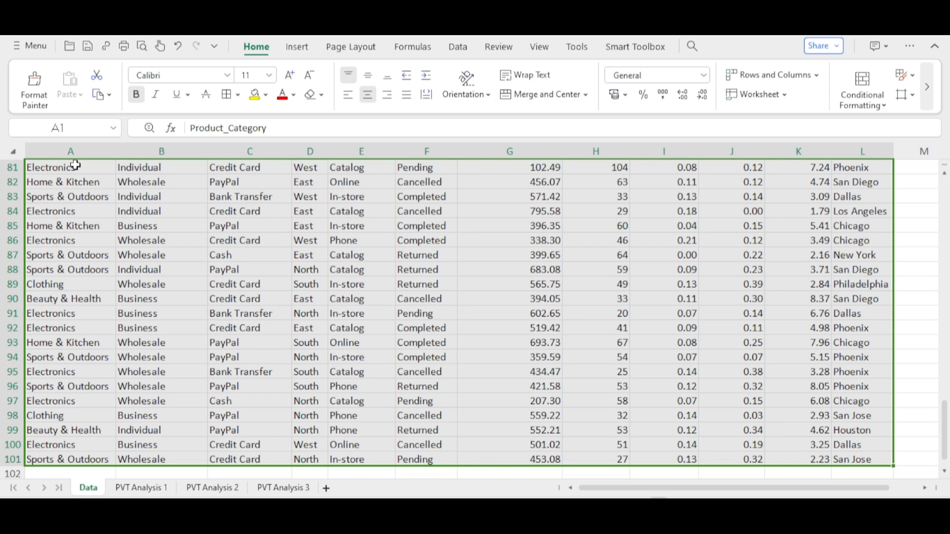
key(ctrl+c)
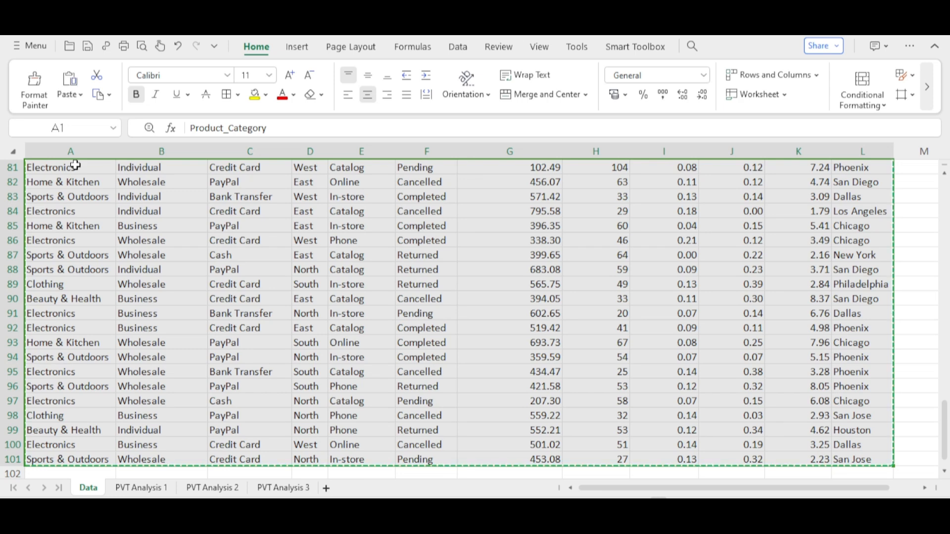
click(75, 166)
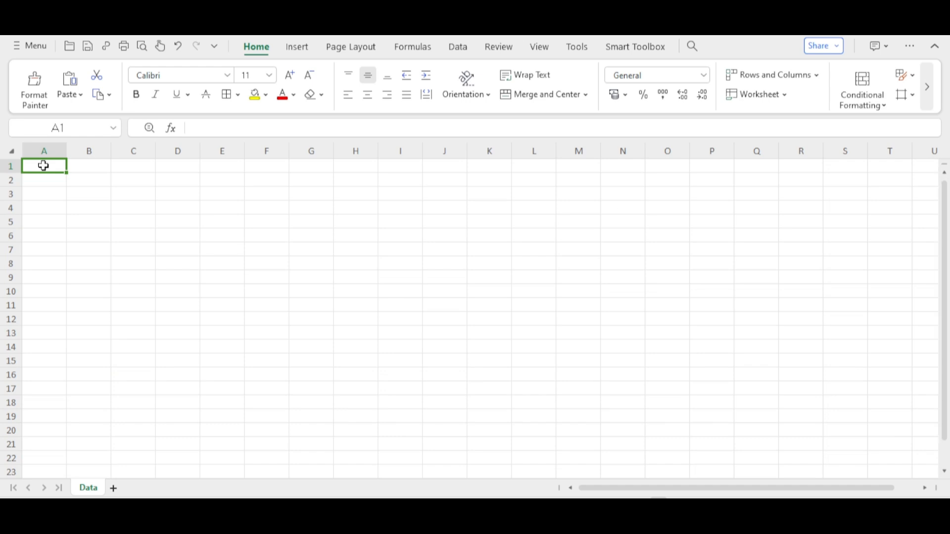
key(ctrl+v)
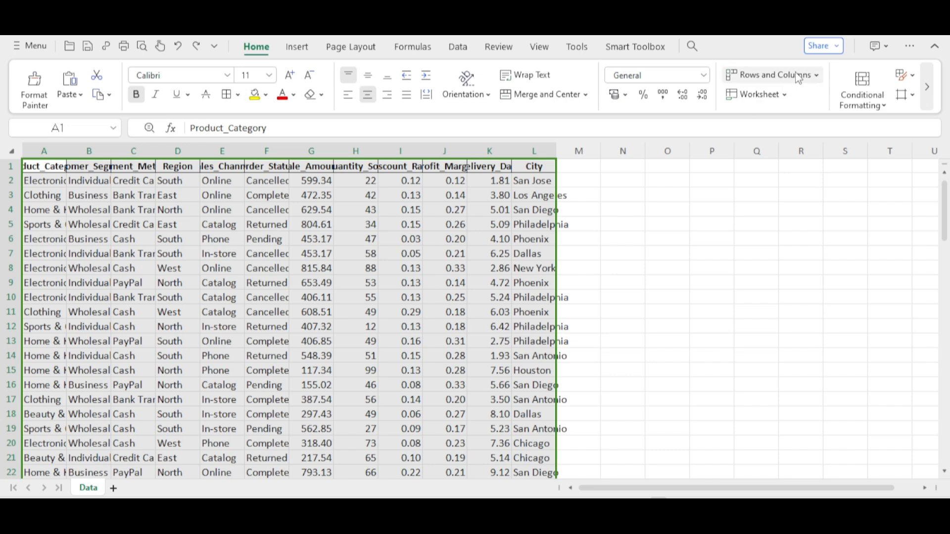
- AutoFit the column widths of the pasted data table and clear the range selection
click(811, 78)
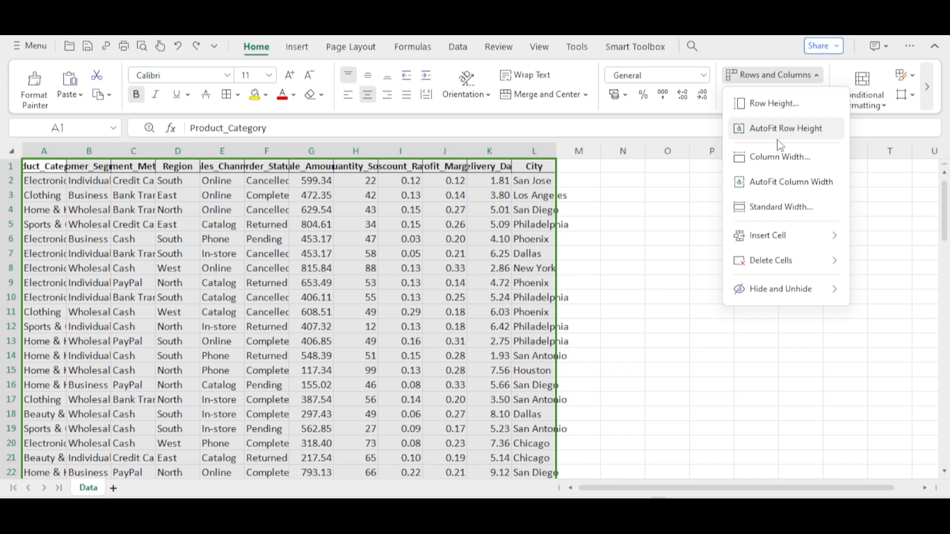
click(803, 183)
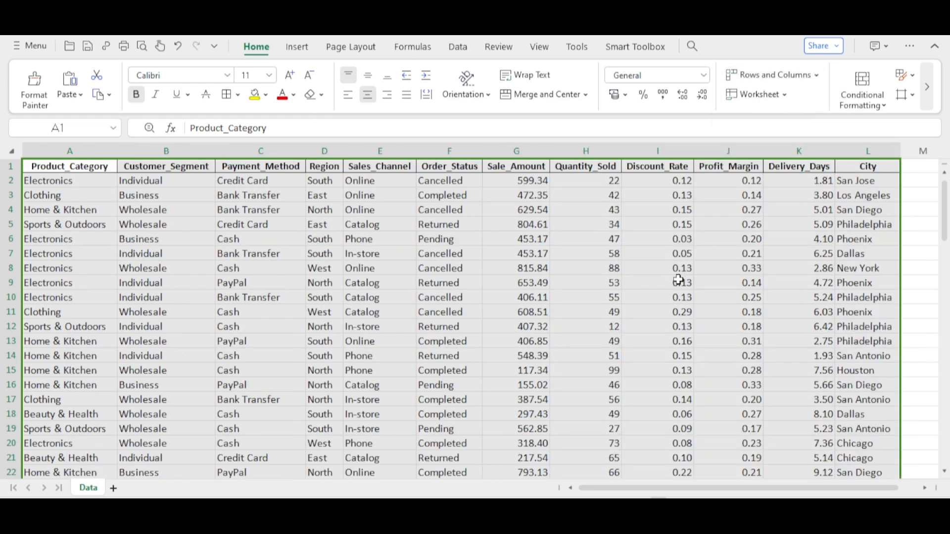
click(635, 281)
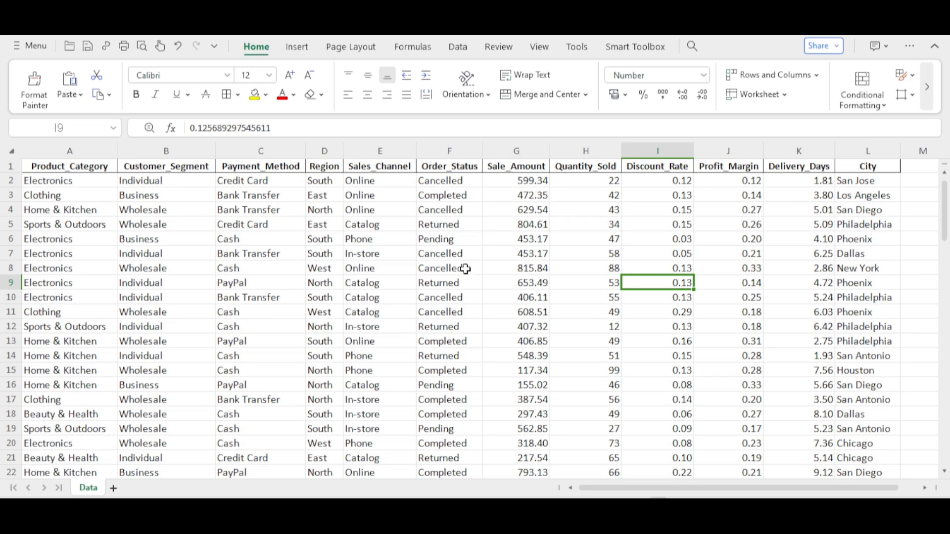
click(350, 269)
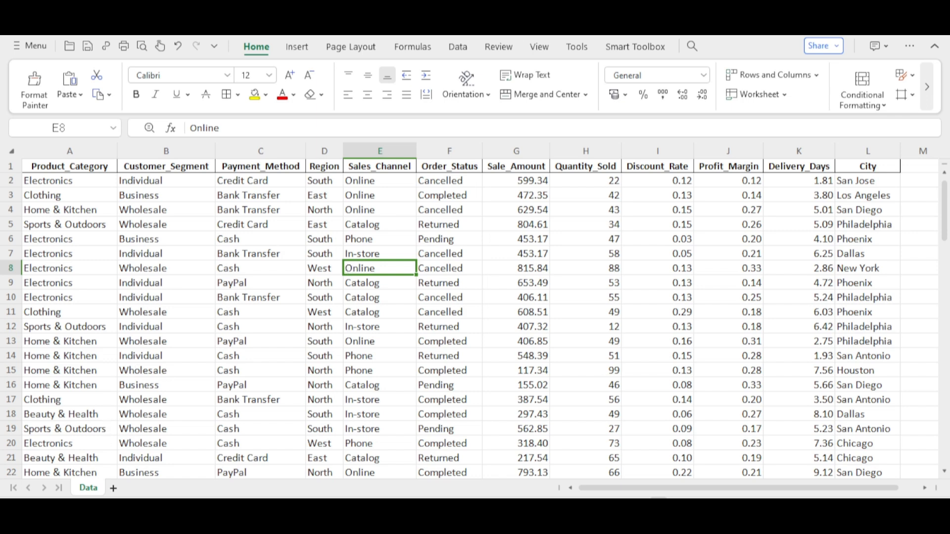
- Add a new sheet after Data and name it Finding 1
click(117, 489)
double_click(126, 488)
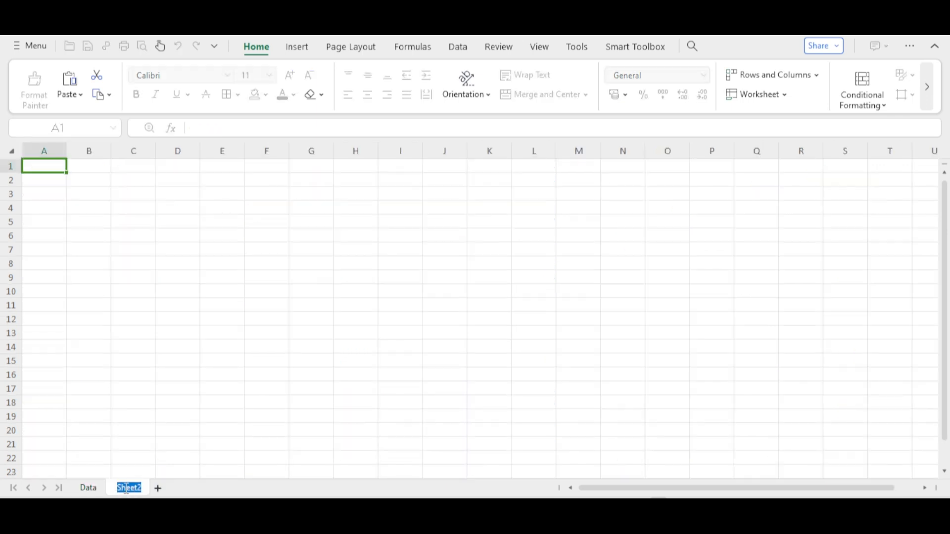
text(F)
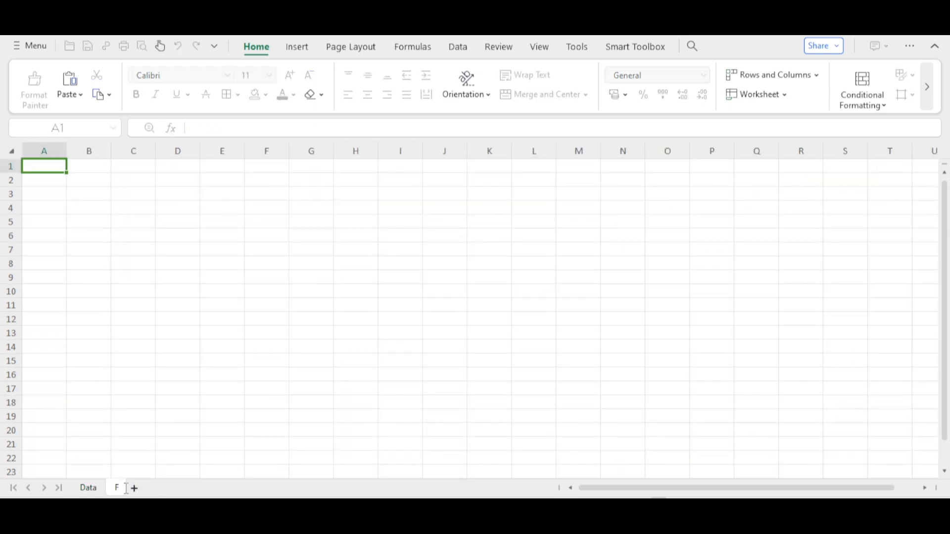
text(inding 1)
key(Return)
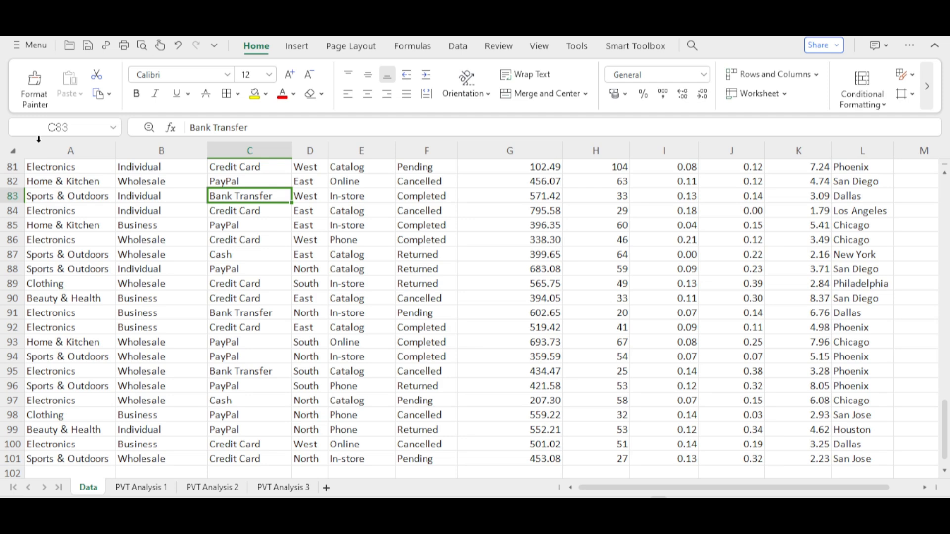
- Copy the question and pivot table A1:I8 from the source workbook's PVT Analysis 1 sheet and paste them at A1 of Finding 1
click(142, 487)
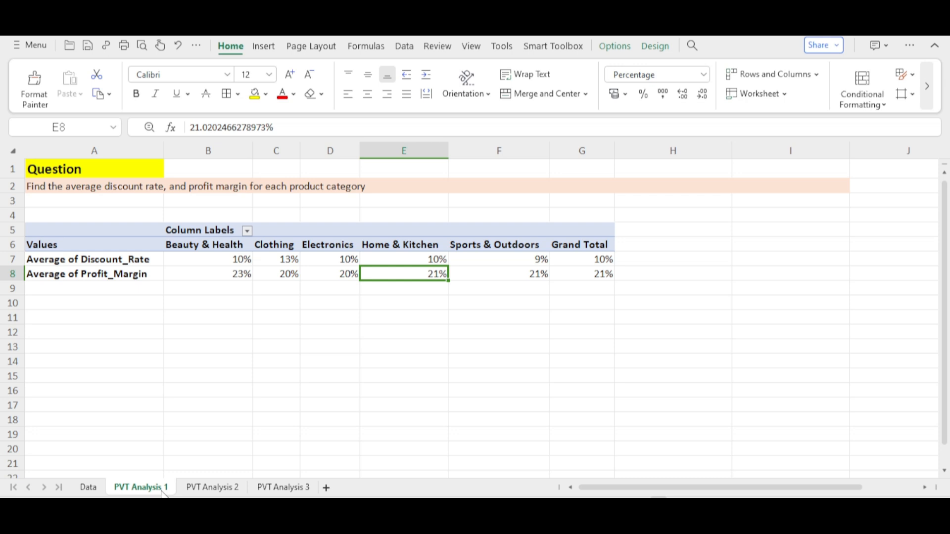
click(118, 168)
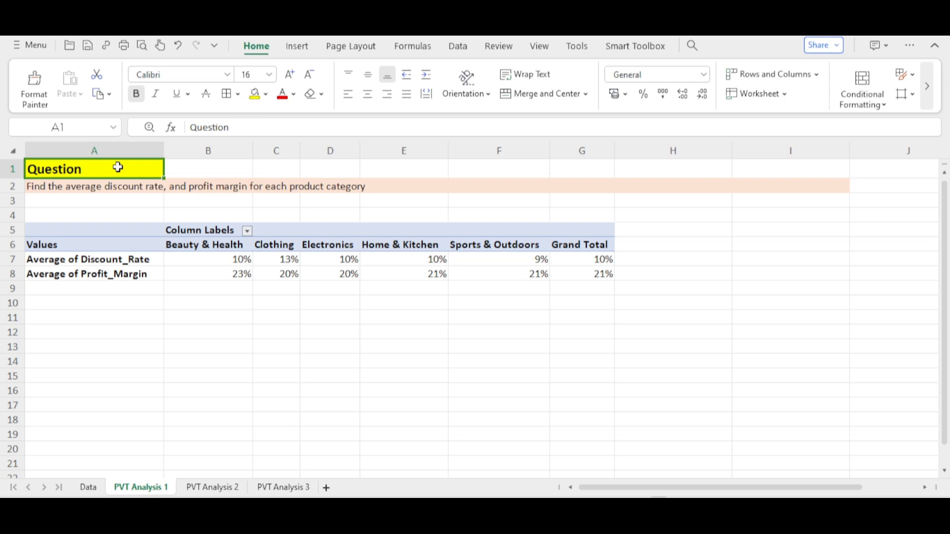
drag(118, 168, 271, 278)
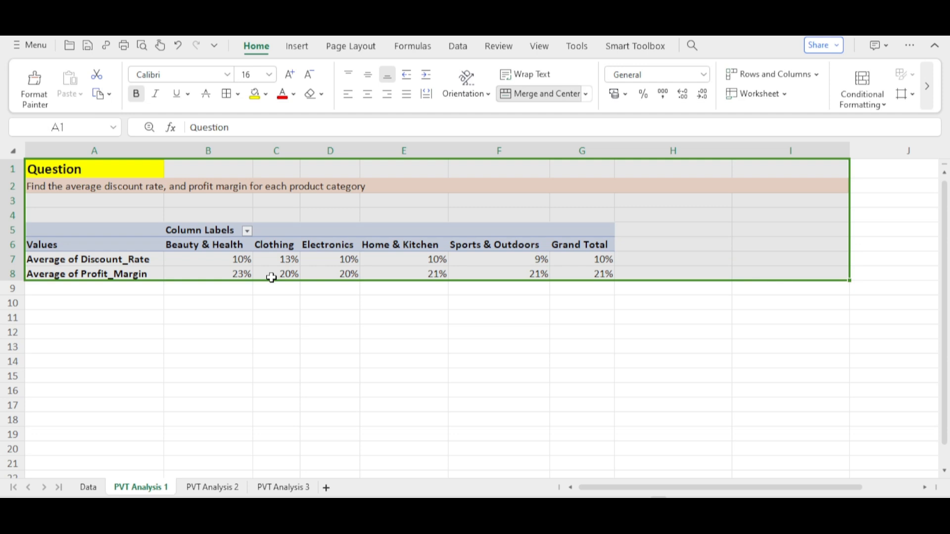
key(ctrl+c)
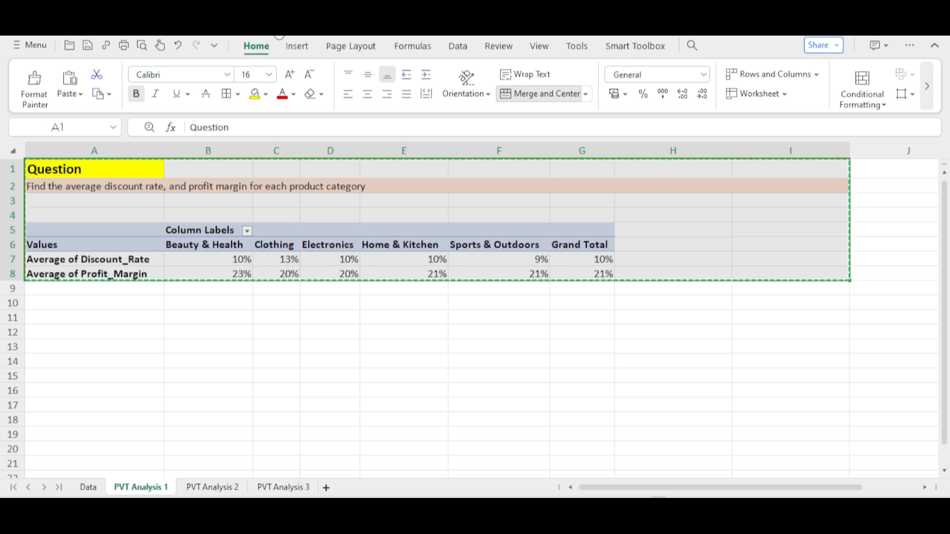
click(279, 33)
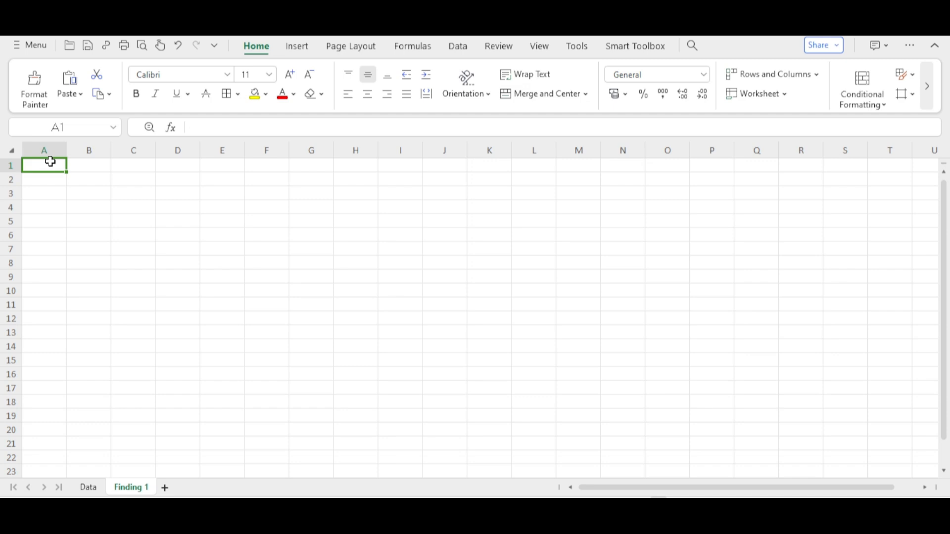
key(ctrl+v)
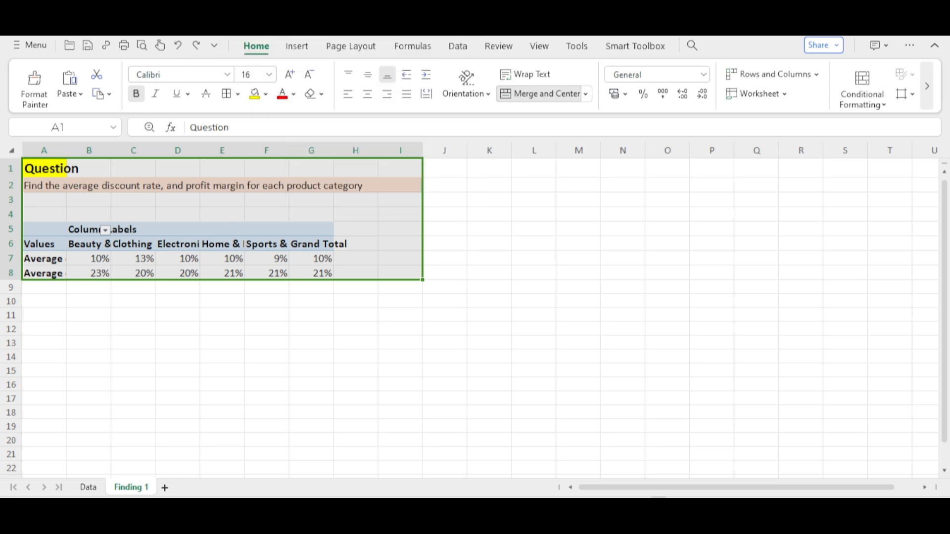
- AutoFit the column widths of the pasted question and pivot table on Finding 1
click(808, 75)
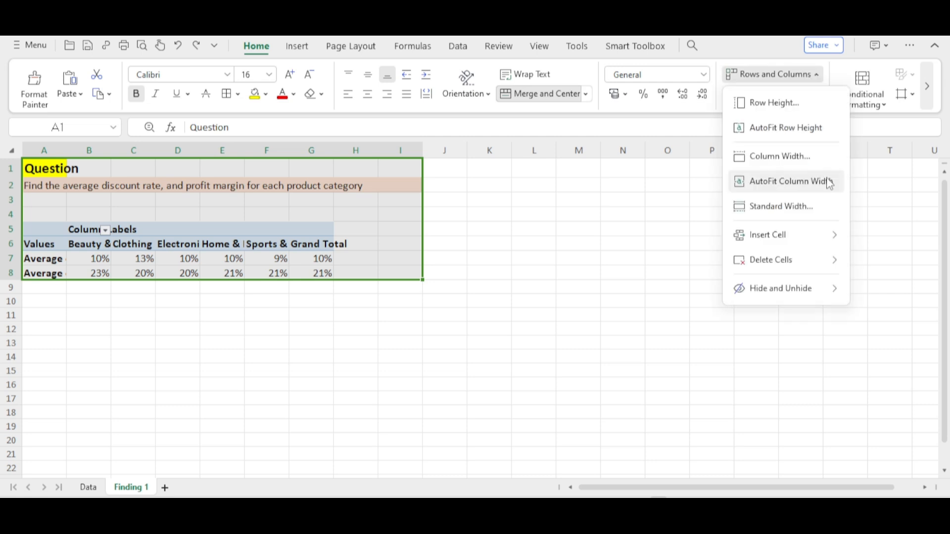
click(830, 184)
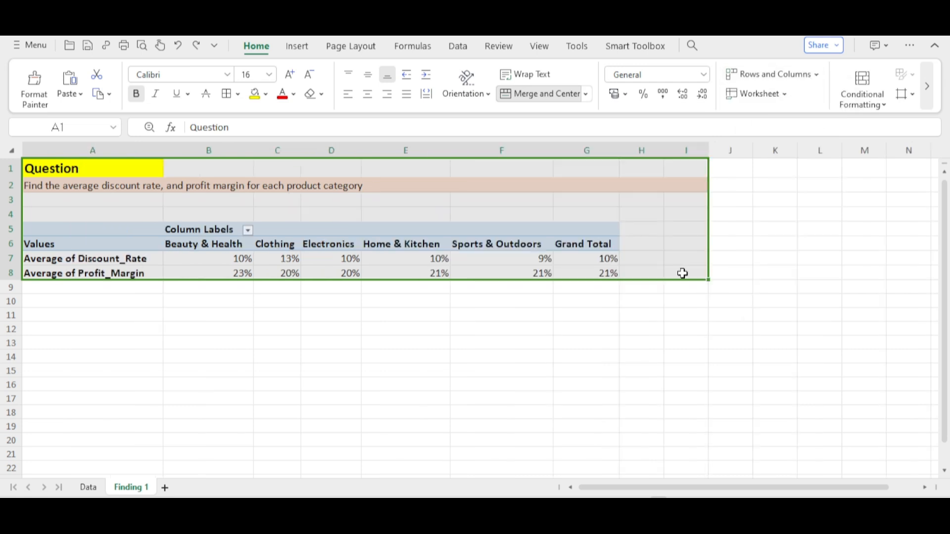
click(477, 391)
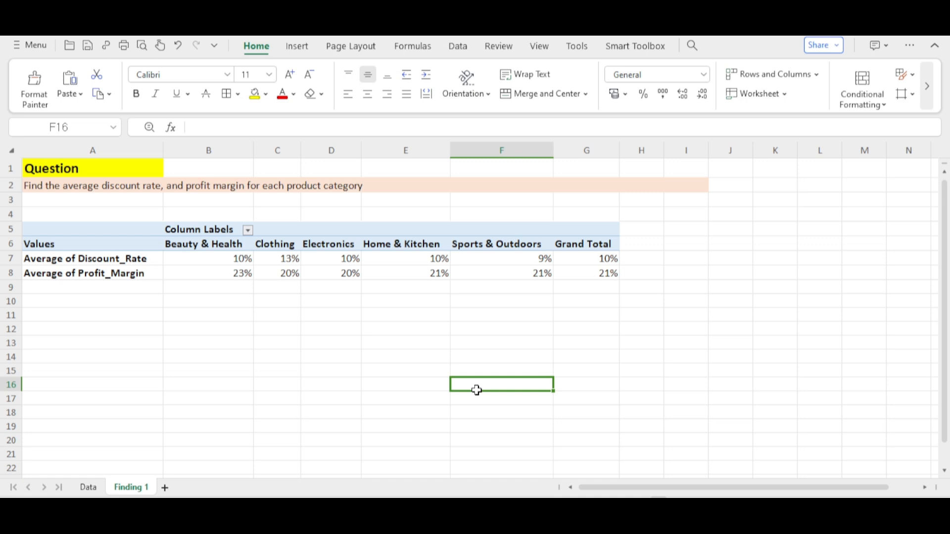
- Add a sheet named Finding 2 and paste the question and pivot table A1:I29 from the source workbook's PVT Analysis 2 sheet at A1
click(165, 488)
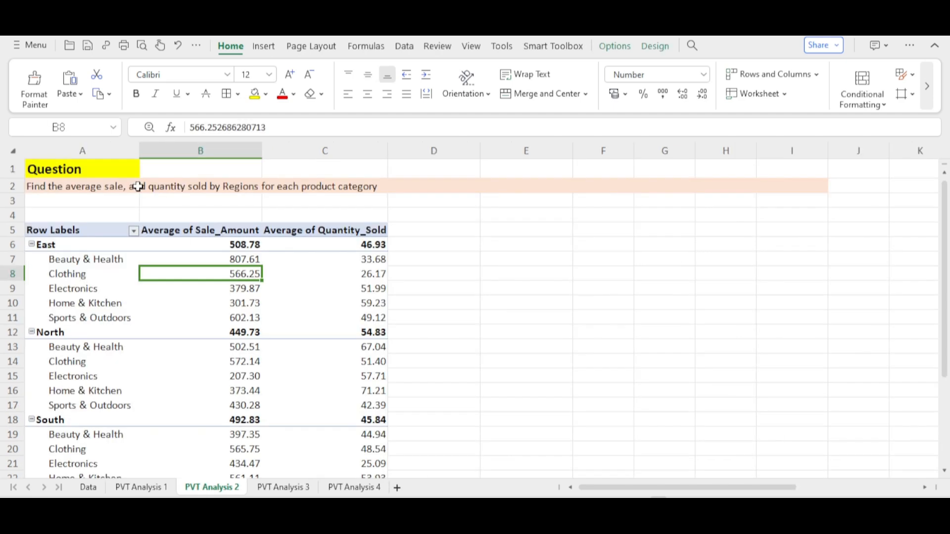
click(138, 187)
drag(131, 169, 284, 446)
key(ctrl+c)
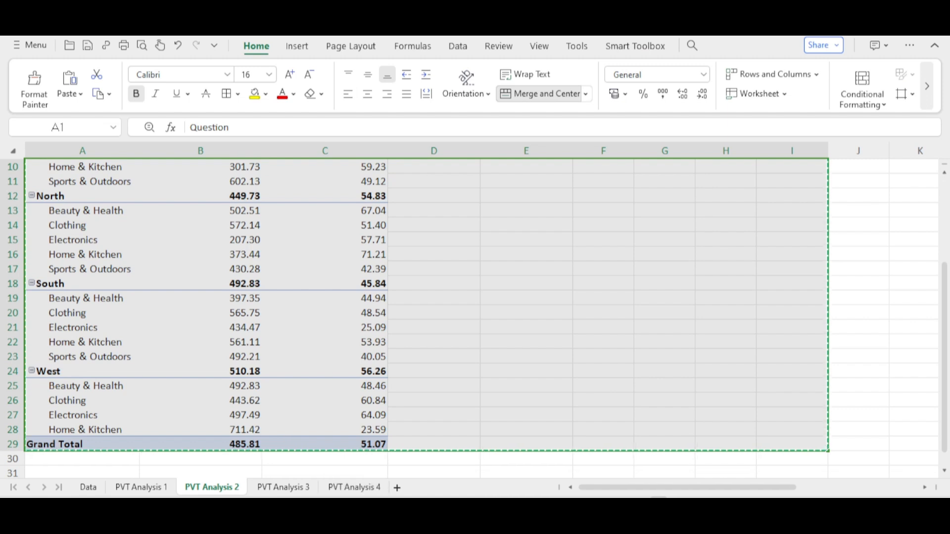
key(ctrl+Tab)
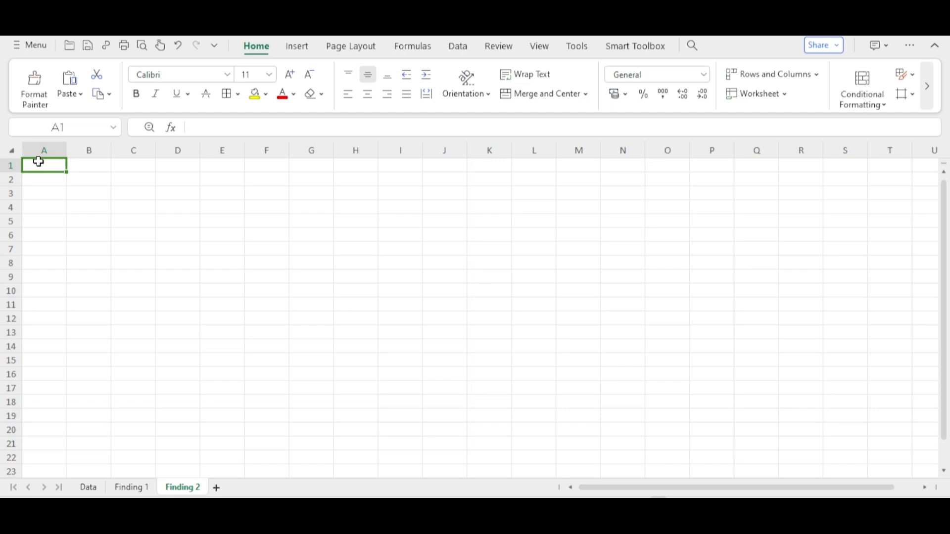
key(ctrl+v)
- AutoFit the column widths of the pasted question and pivot table on Finding 2 and clear the range selection
click(816, 74)
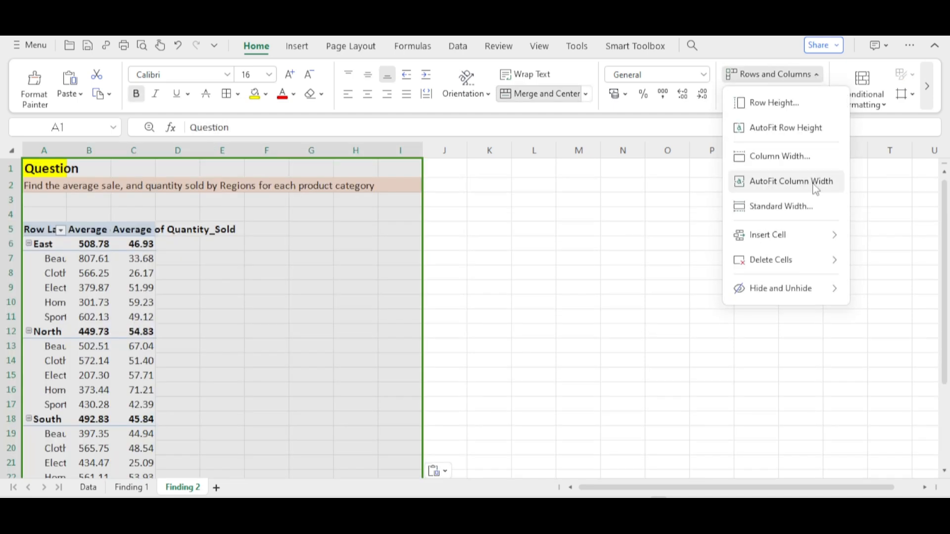
click(790, 181)
click(749, 317)
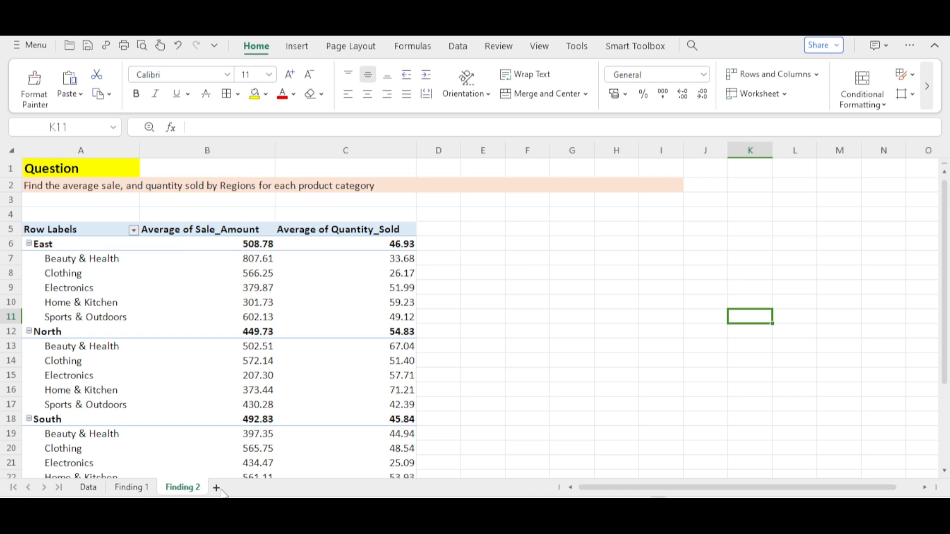
- Add a sheet named Finding 3 after Finding 2 and select the question on the source workbook's PVT Analysis 3 sheet
click(216, 488)
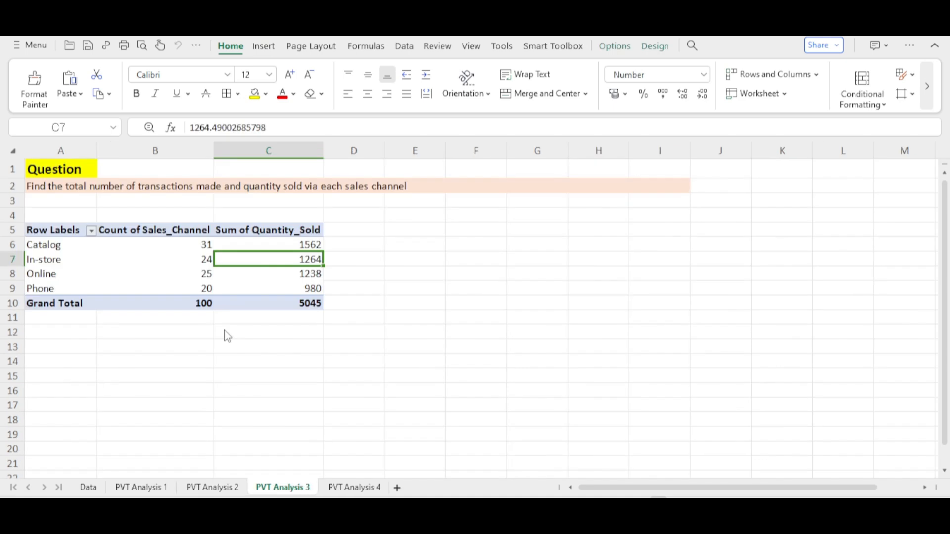
click(142, 189)
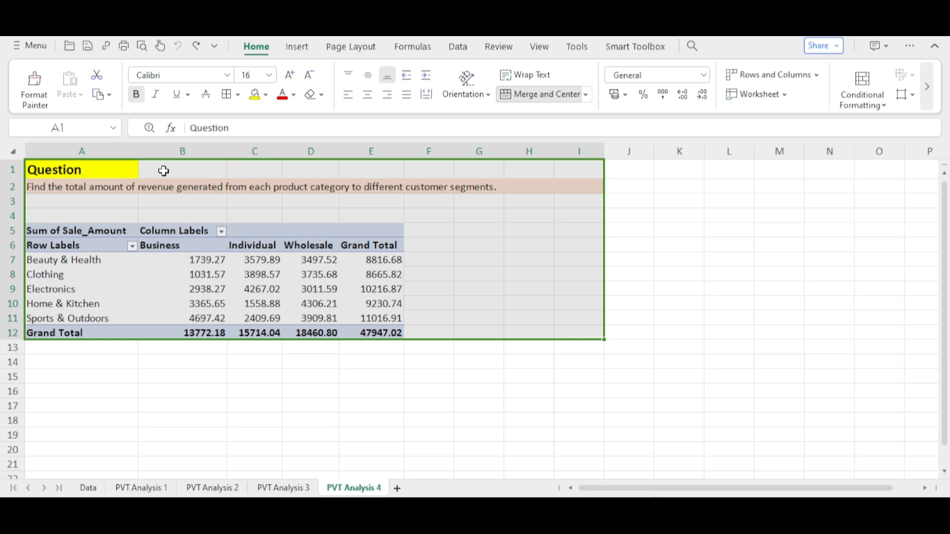
- Copy A1:I12 from the source workbook's PVT Analysis 4 sheet to A1 of Finding 4 and AutoFit the column widths
key(ctrl+c)
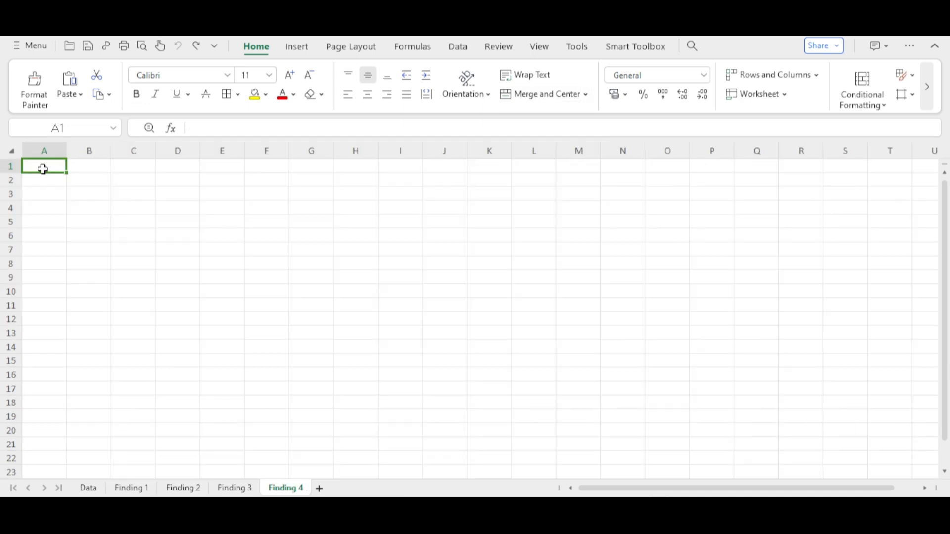
key(ctrl+v)
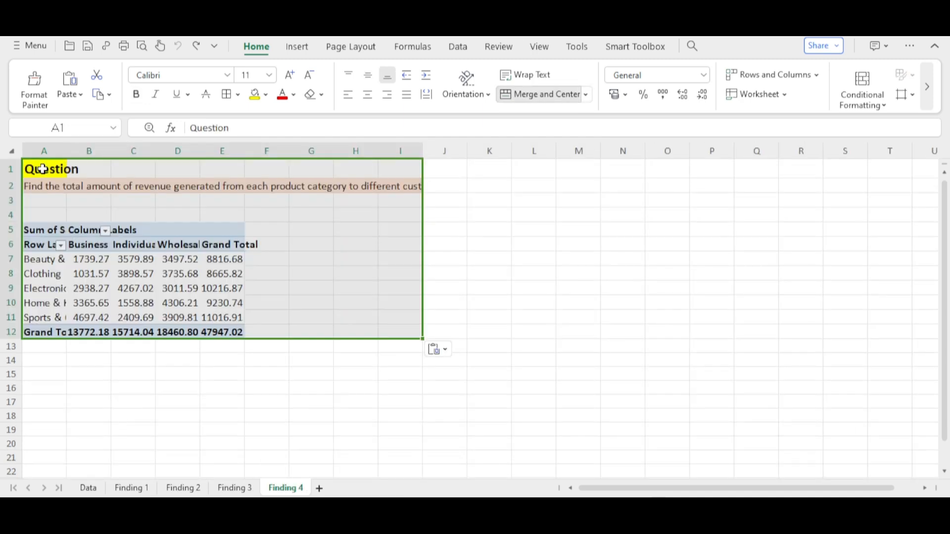
click(771, 75)
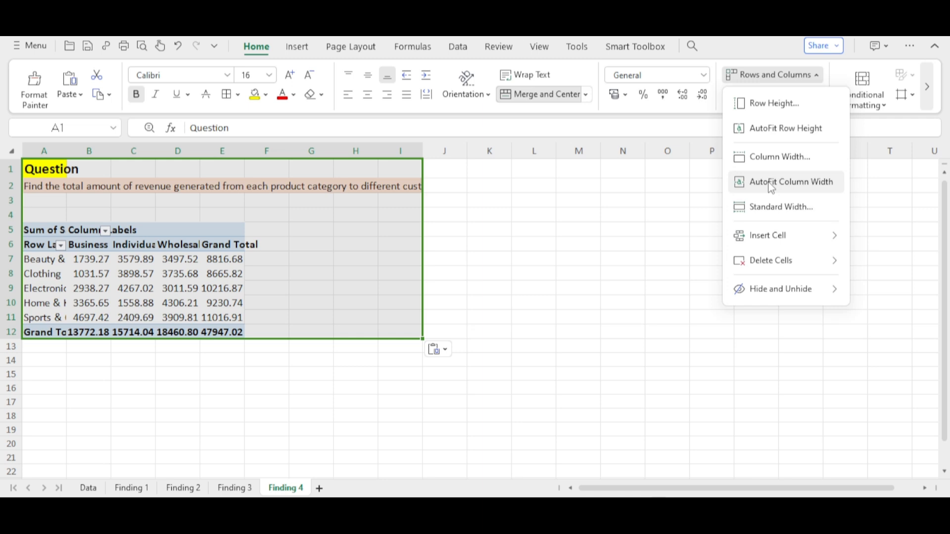
click(771, 183)
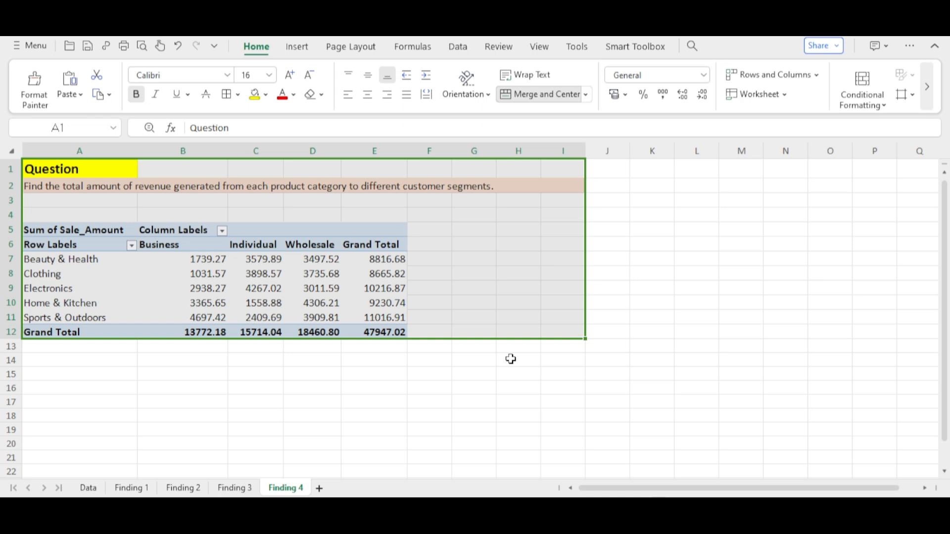
click(510, 359)
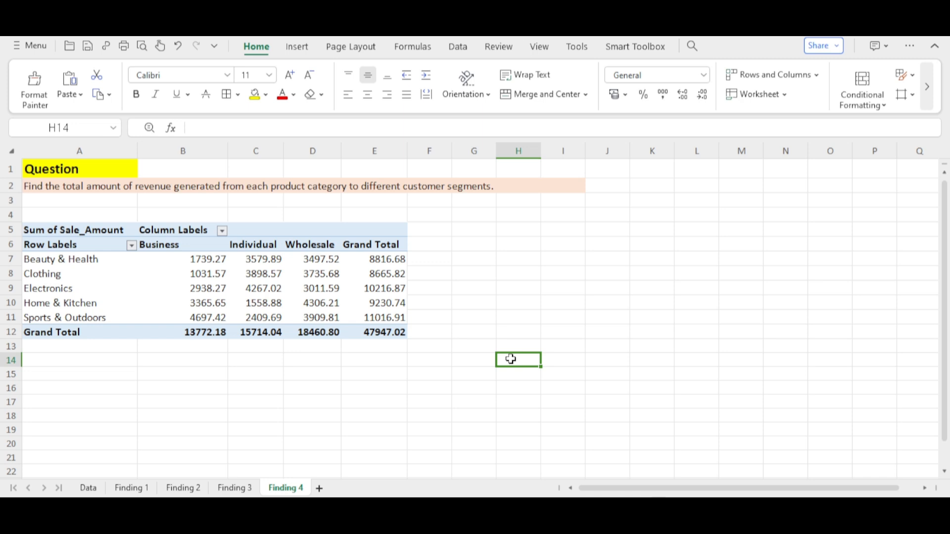
- Insert a Clustered Column PivotChart from the discount rate and profit margin pivot table on Finding 1
click(132, 489)
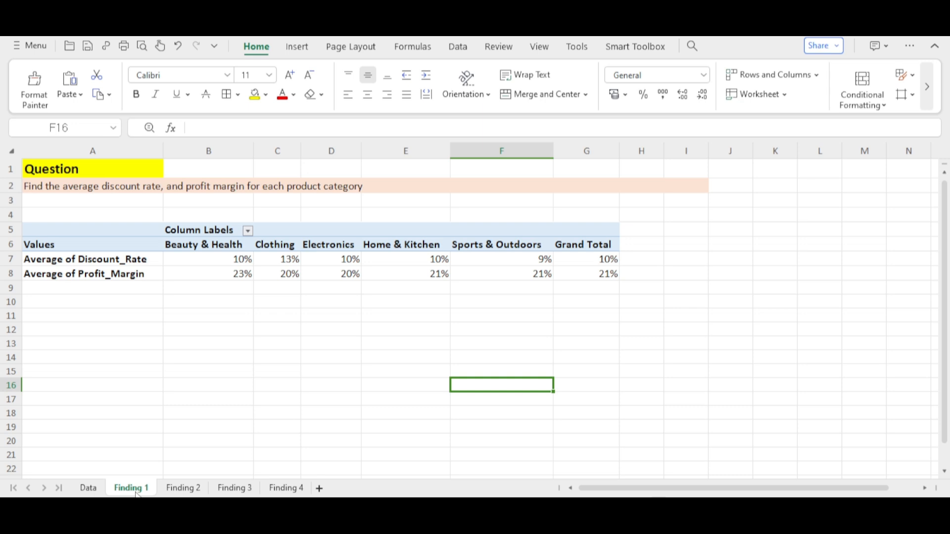
click(123, 263)
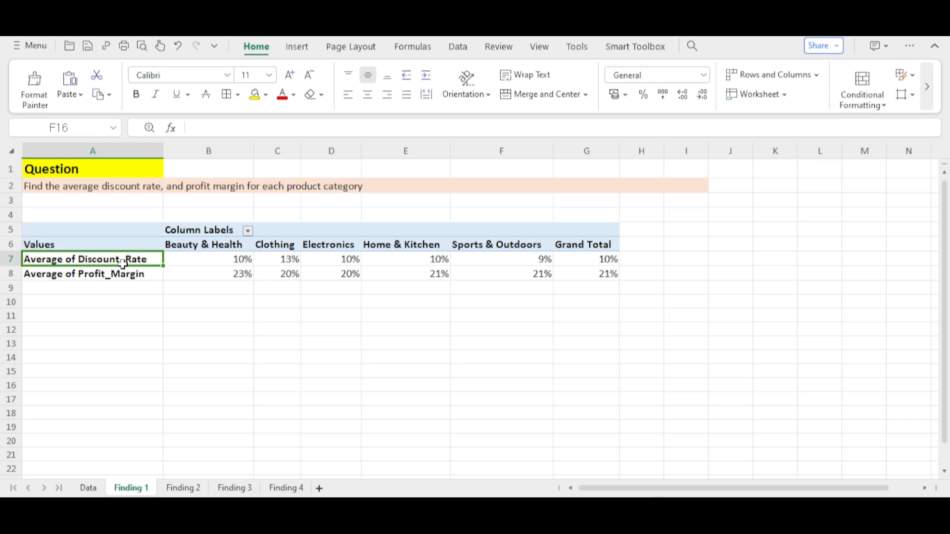
click(122, 263)
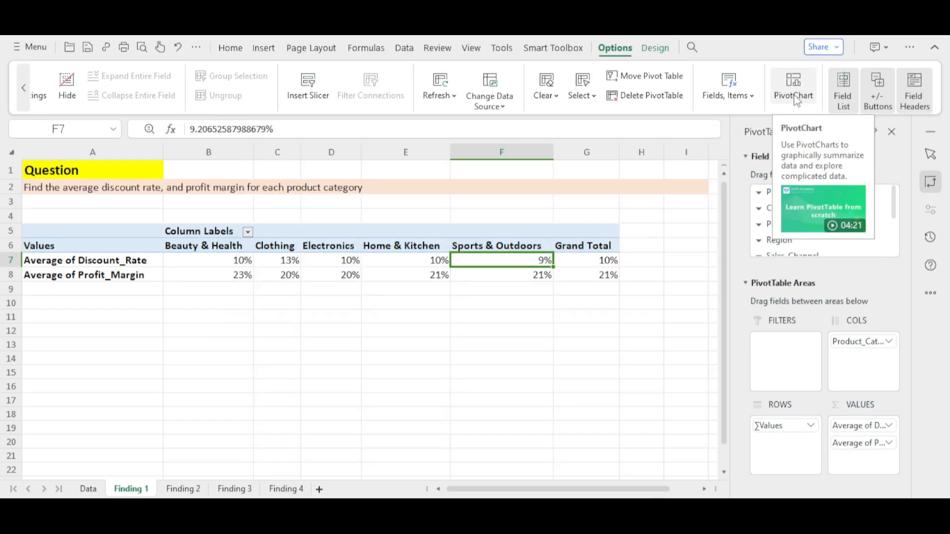
click(795, 94)
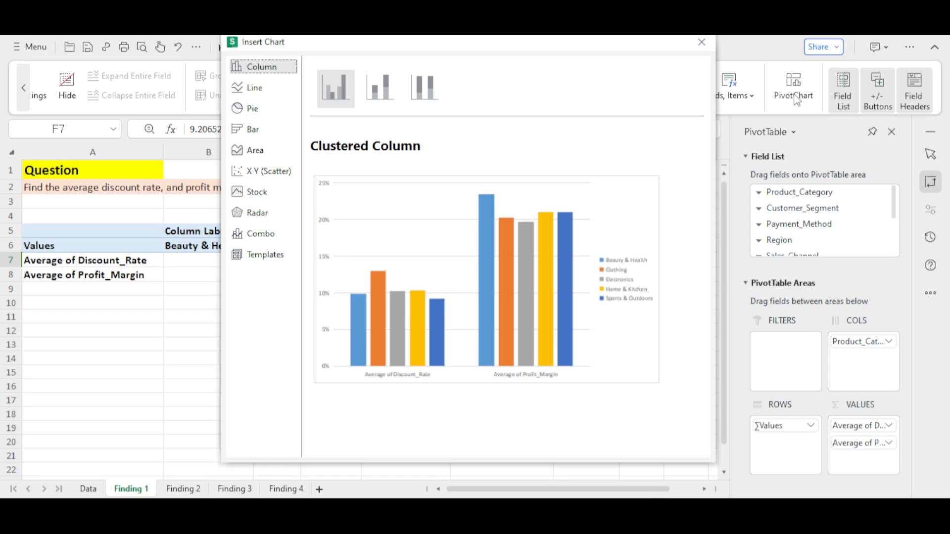
click(543, 262)
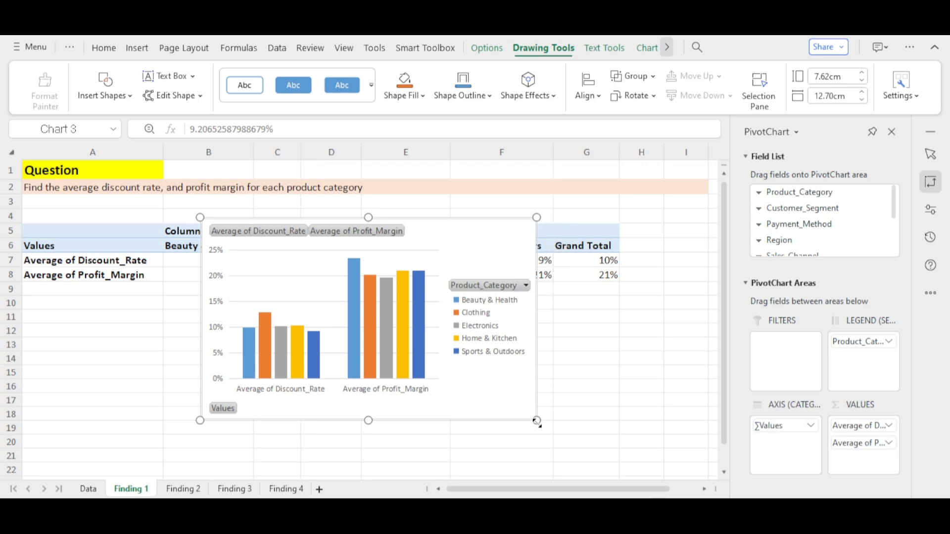
- Enlarge the Finding 1 PivotChart to about 15.27 by 8.39 cm and move it directly below the pivot table
drag(536, 421, 604, 441)
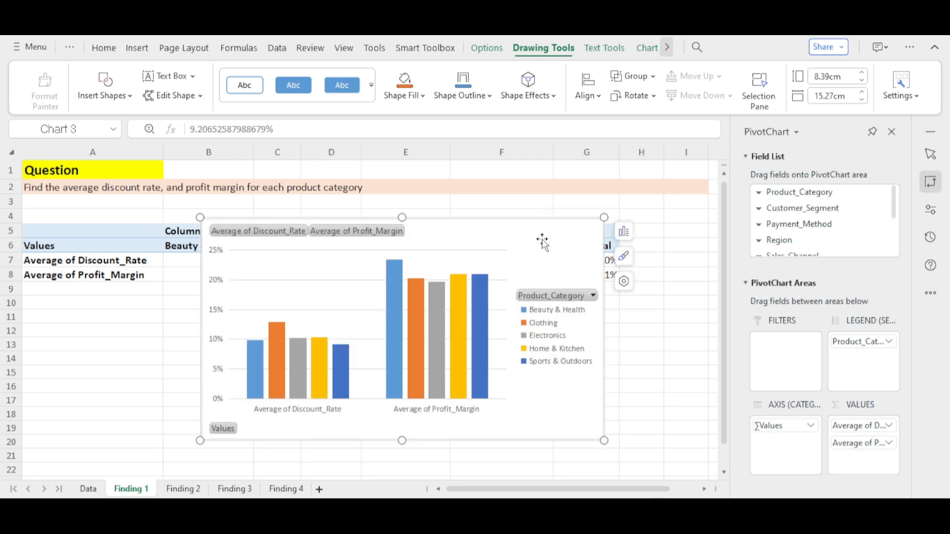
drag(543, 241, 374, 313)
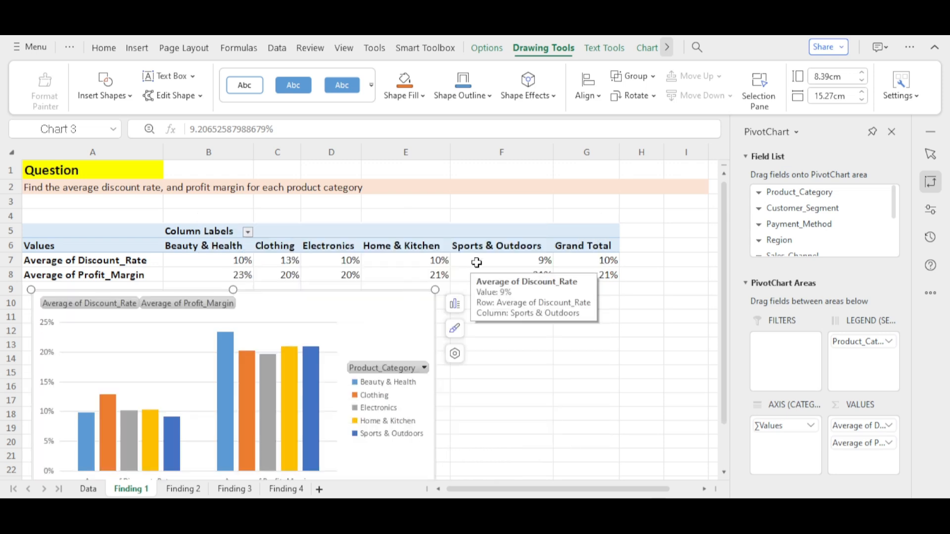
key(Escape)
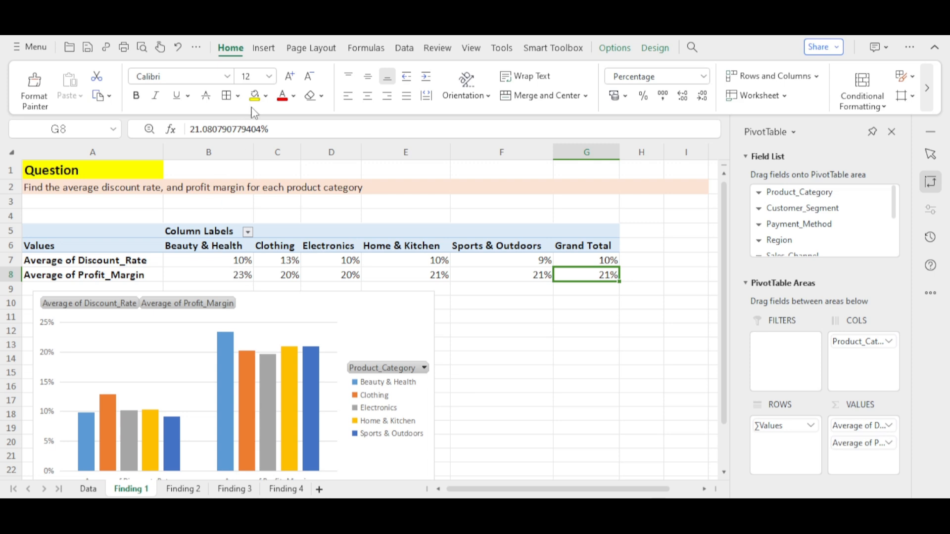
- Apply a quick layout with a chart title, both axis titles and a side legend to the Finding 1 PivotChart
click(310, 302)
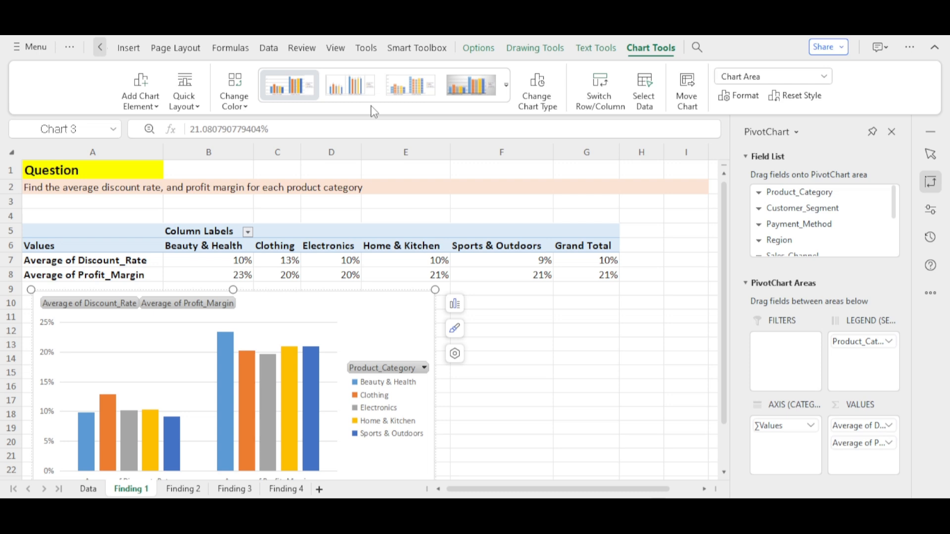
click(188, 101)
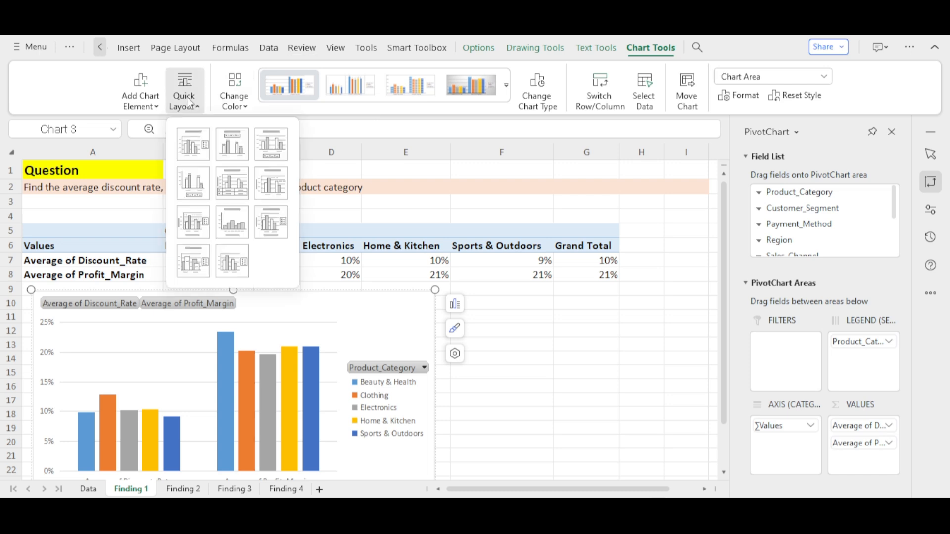
click(275, 228)
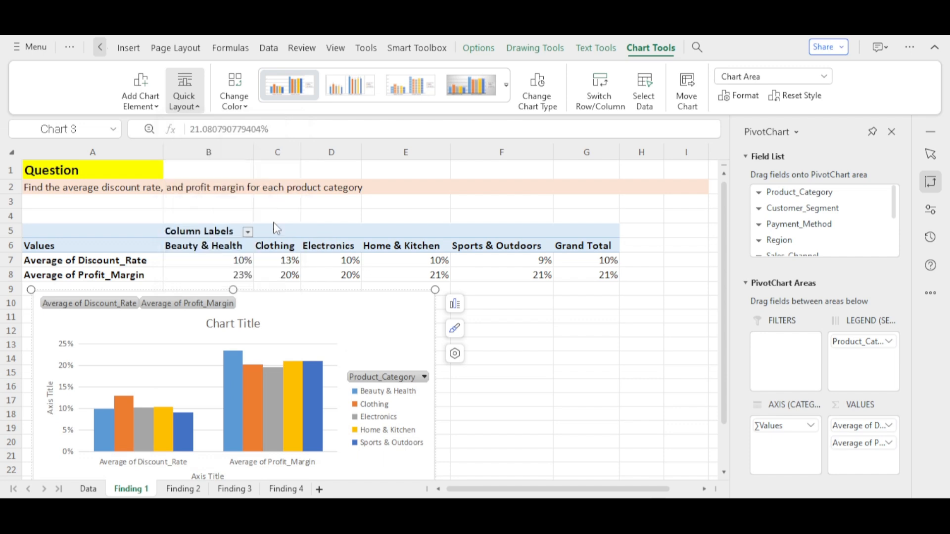
- Title the chart "DR and PM by product categories" and its axes "Avg. percentages" and "Factors", all in bold
click(250, 323)
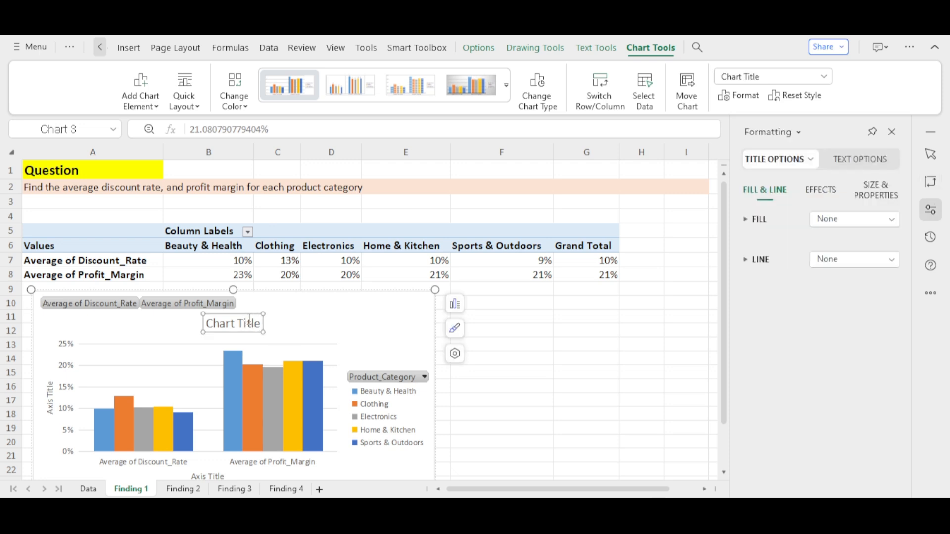
triple_click(250, 322)
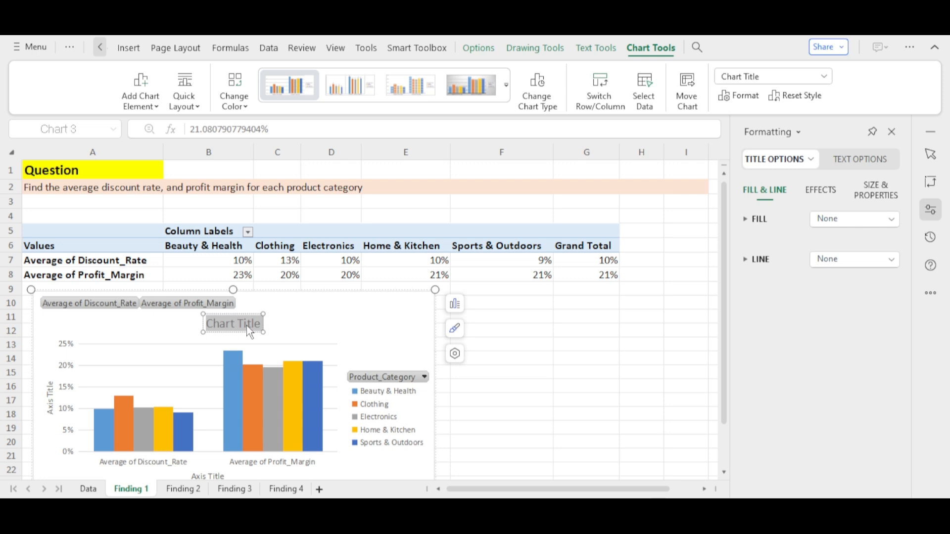
double_click(245, 325)
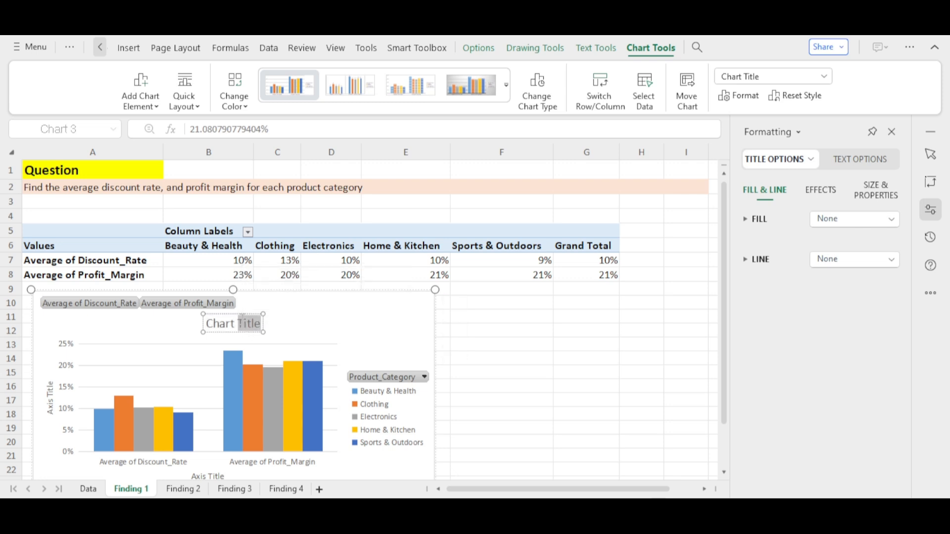
triple_click(245, 323)
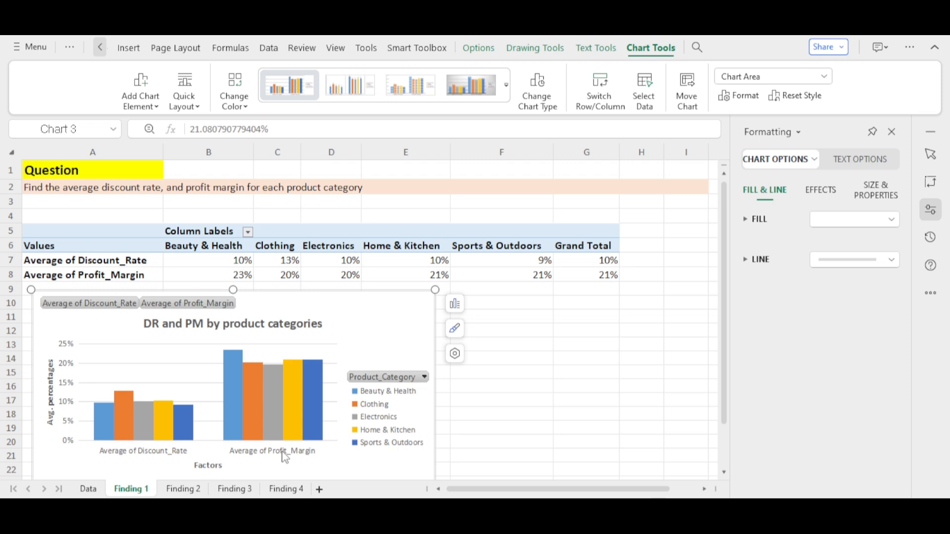
- Rename the Finding 1 pivot table's value fields in A7 and A8 to "Discount rate" and "Profit margin"
double_click(142, 263)
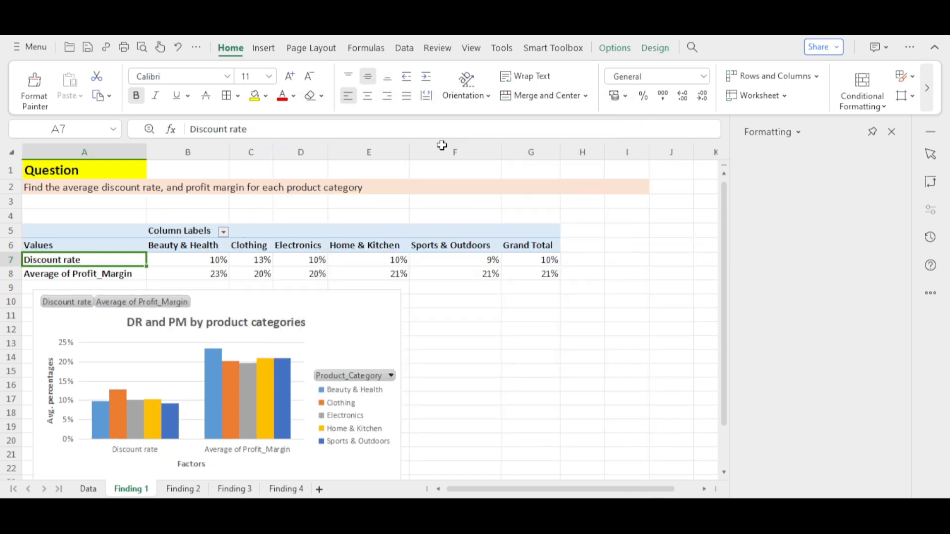
double_click(93, 274)
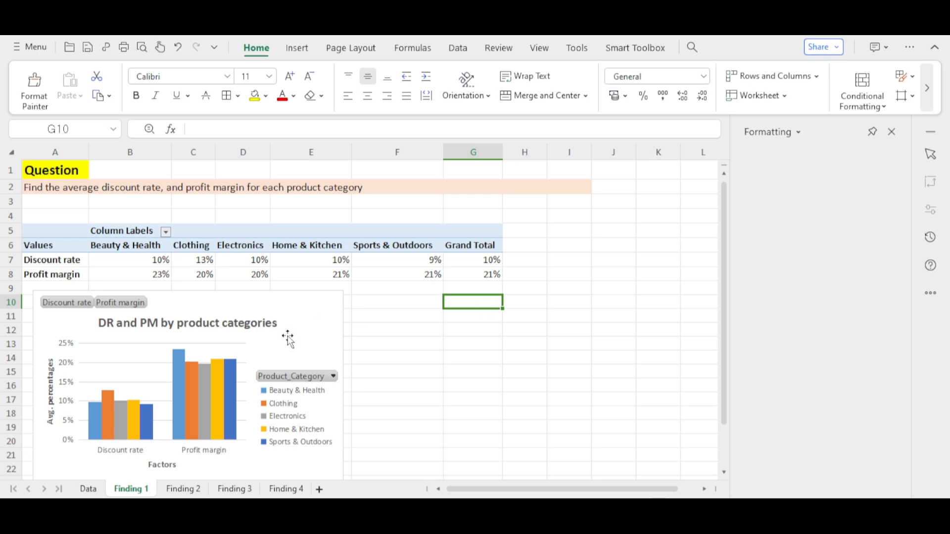
- Insert a Clustered Column Line combo PivotChart from the pivot table on the Finding 2 sheet
click(183, 489)
mouse_move(255, 354)
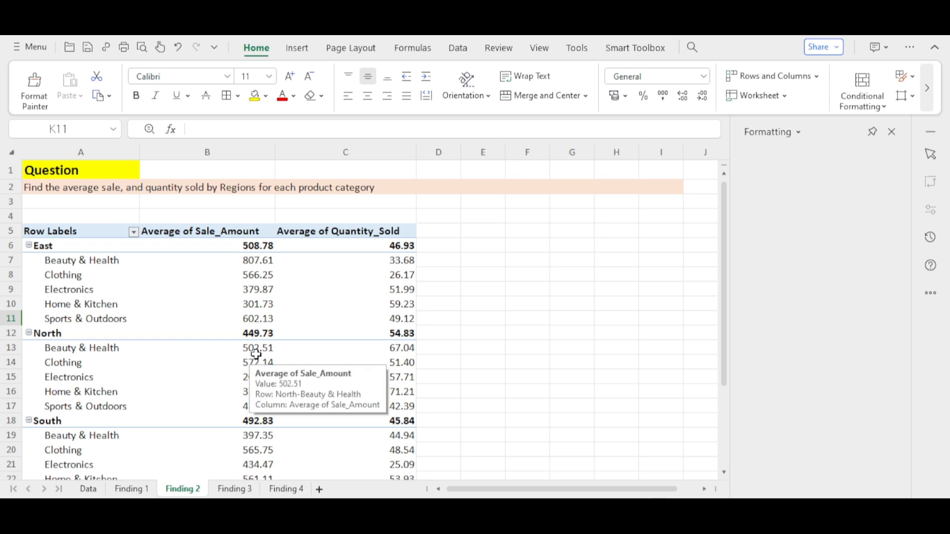
click(269, 313)
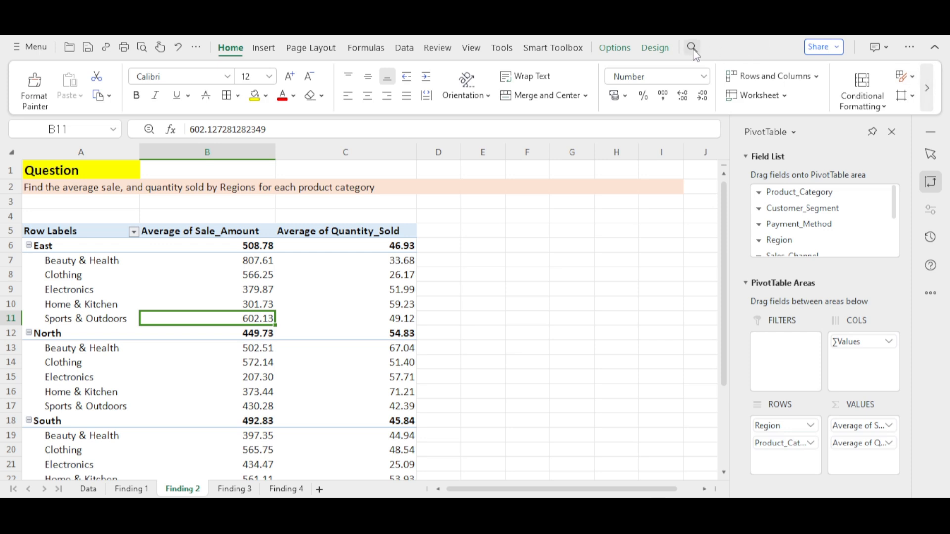
click(615, 52)
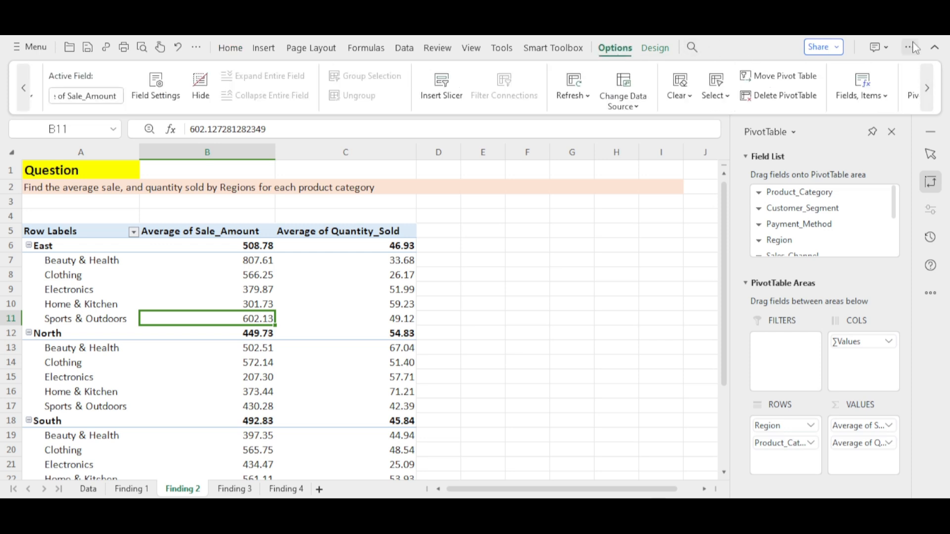
click(925, 89)
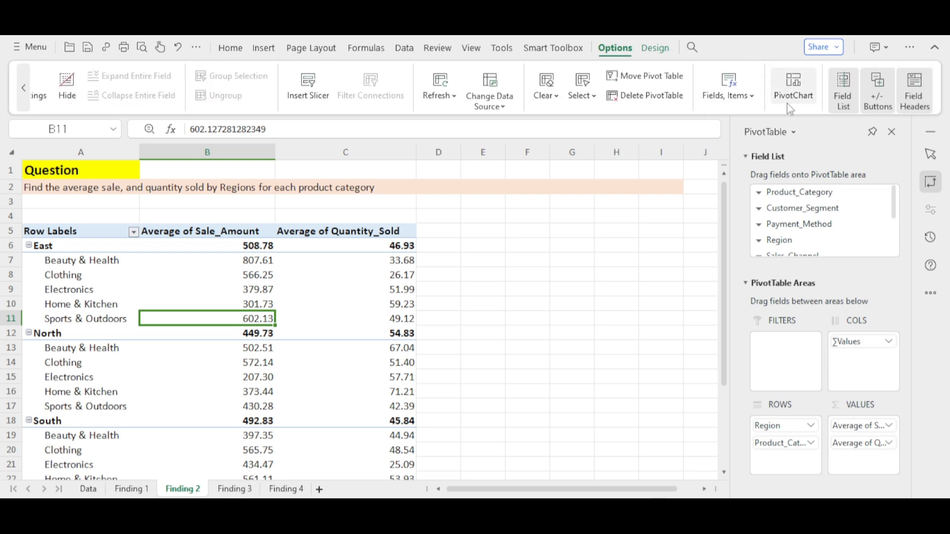
click(791, 89)
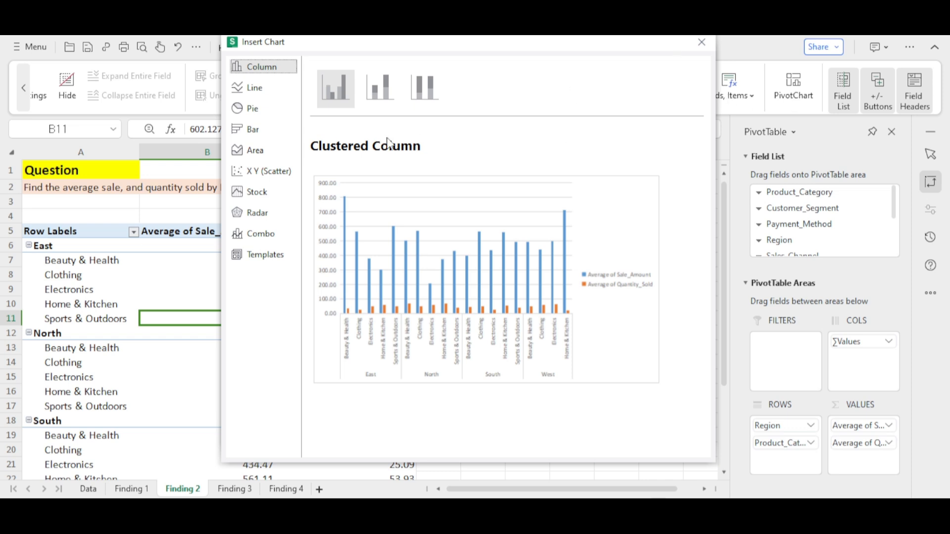
click(268, 233)
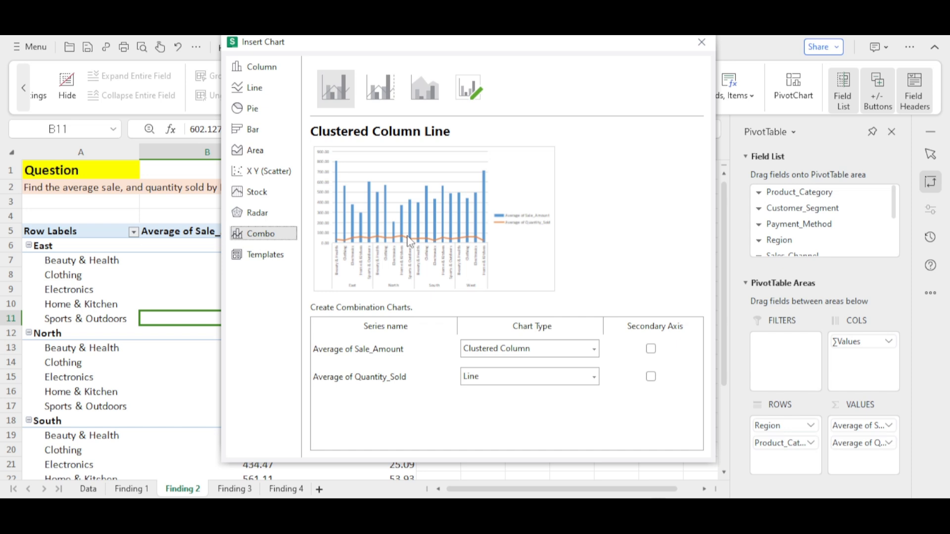
key(Return)
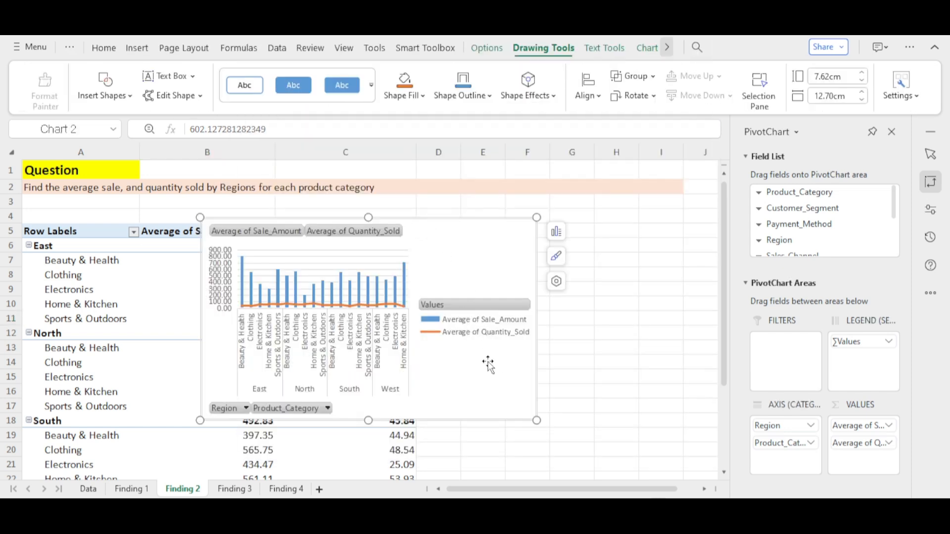
- Move the Finding 2 PivotChart beside the pivot table, starting at column D, and enlarge it to about 18.15 by 9.97 cm
drag(488, 364, 716, 369)
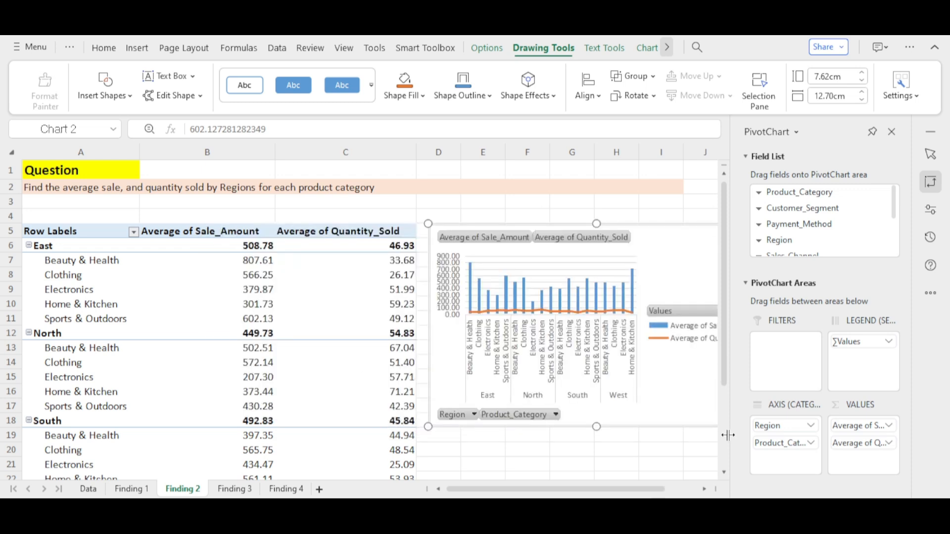
click(704, 489)
click(704, 489)
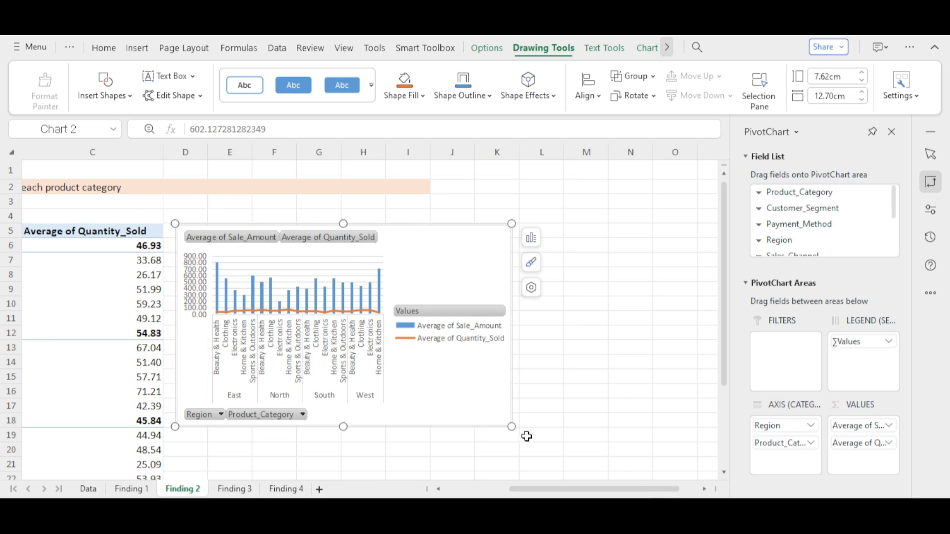
drag(512, 427, 293, 456)
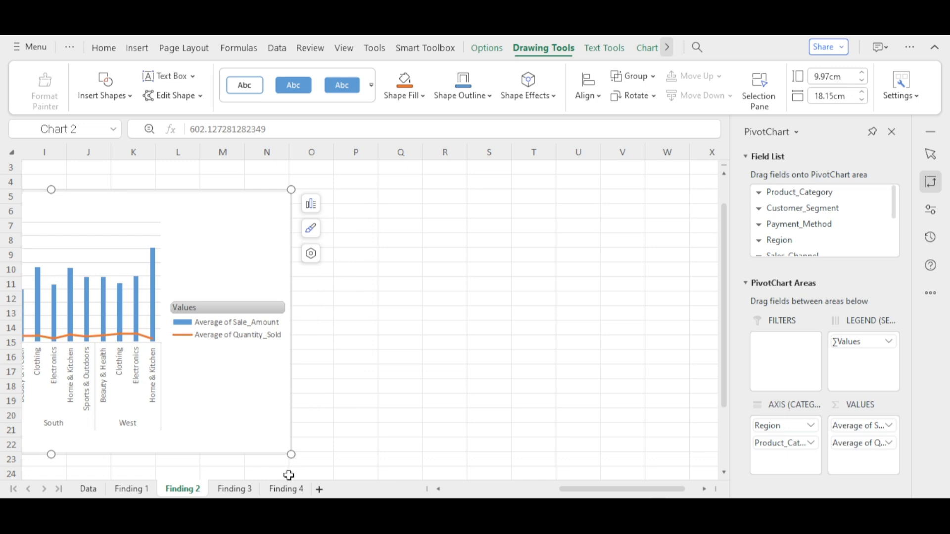
click(441, 489)
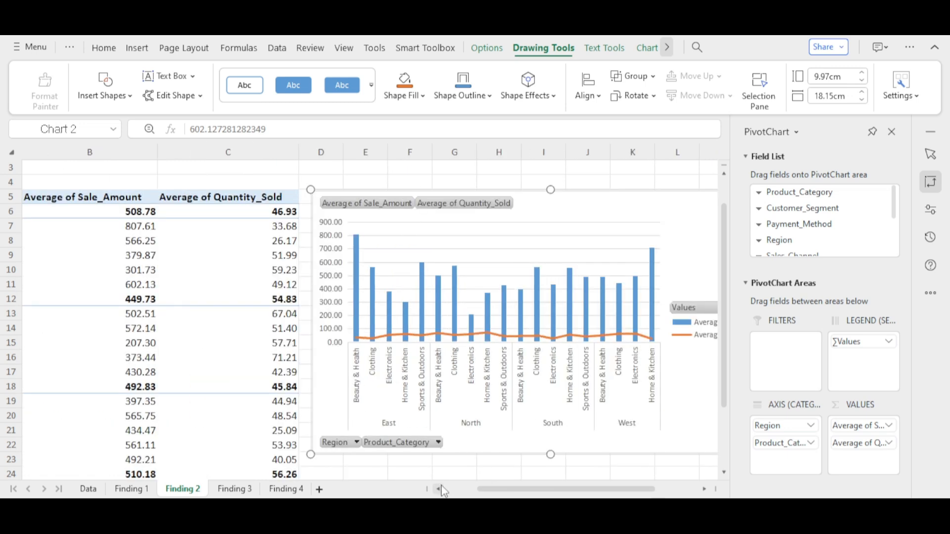
- Give the Finding 2 chart a quick layout with the bold title "Sales and QS by Regions for Prod. Cat." and axis titles "Sales" and "Regions"
click(464, 245)
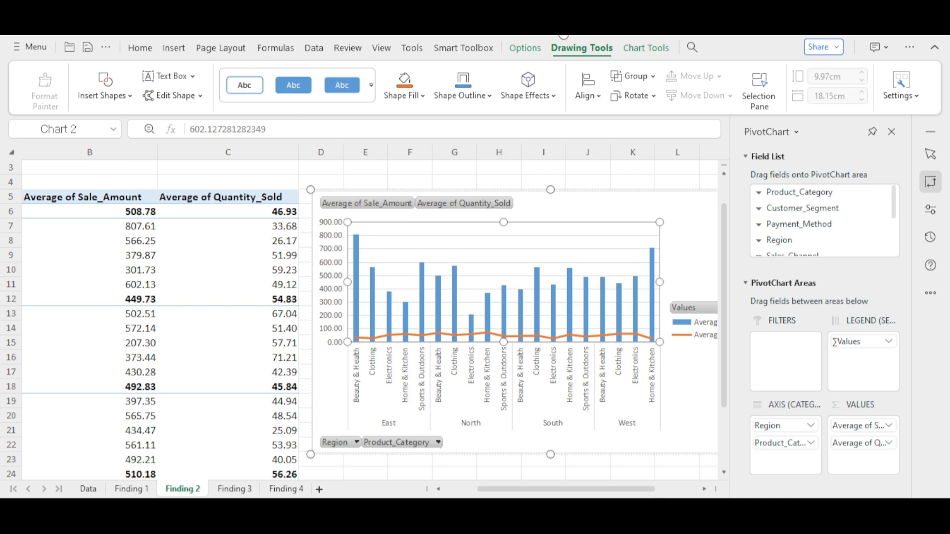
click(634, 50)
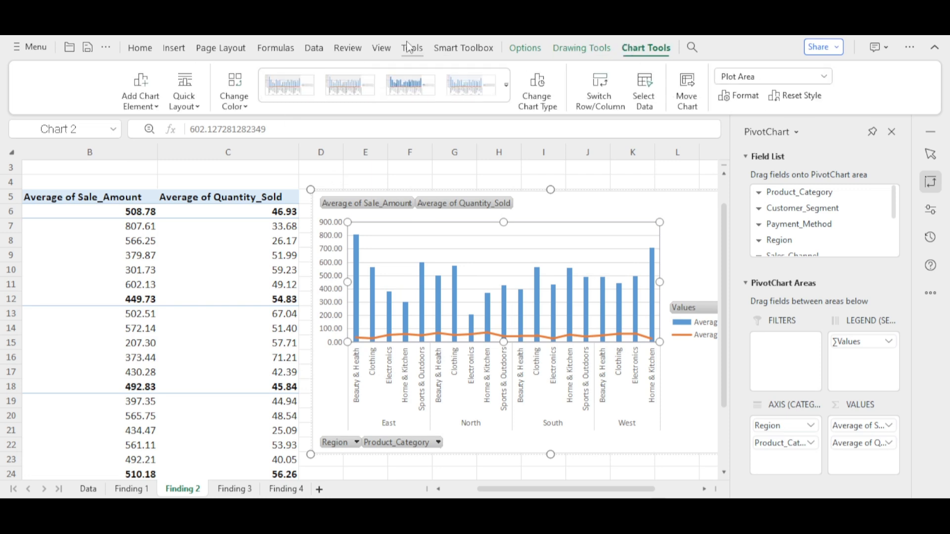
click(196, 112)
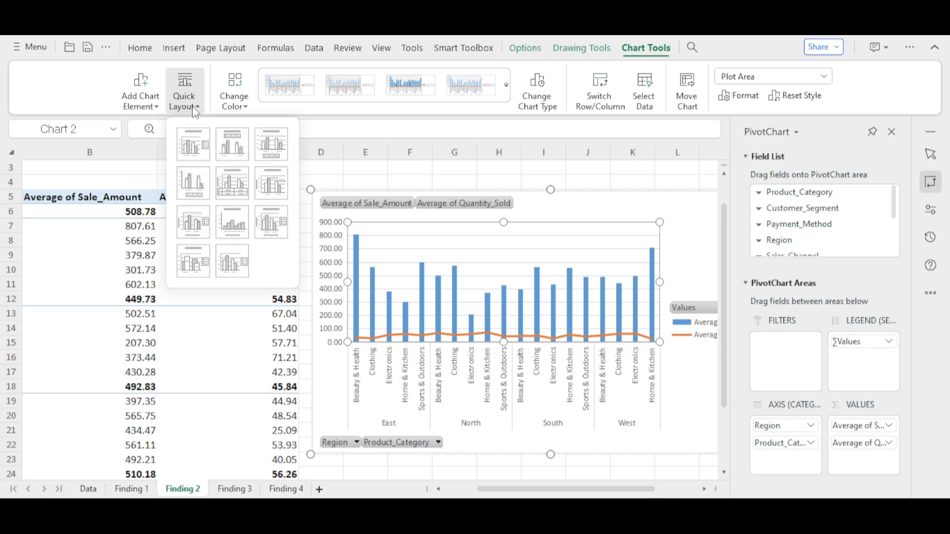
click(272, 222)
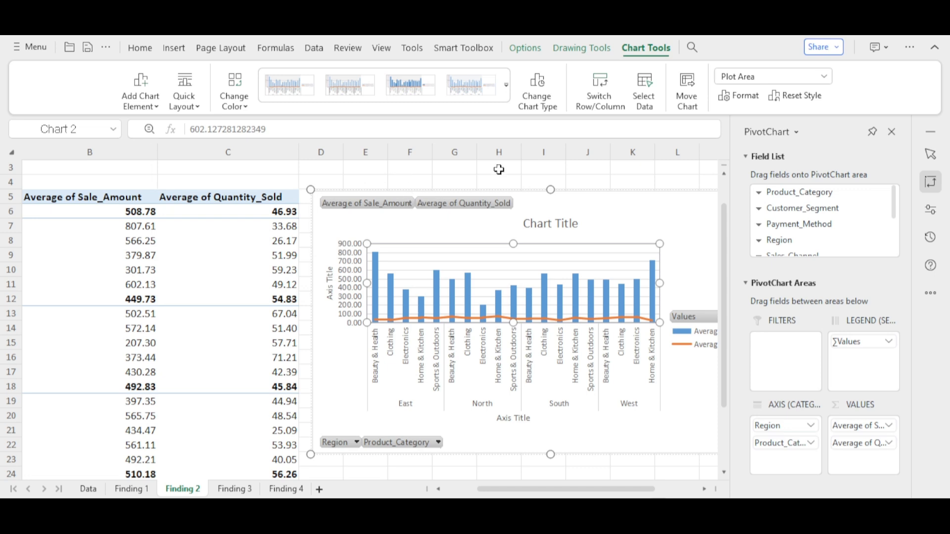
double_click(553, 225)
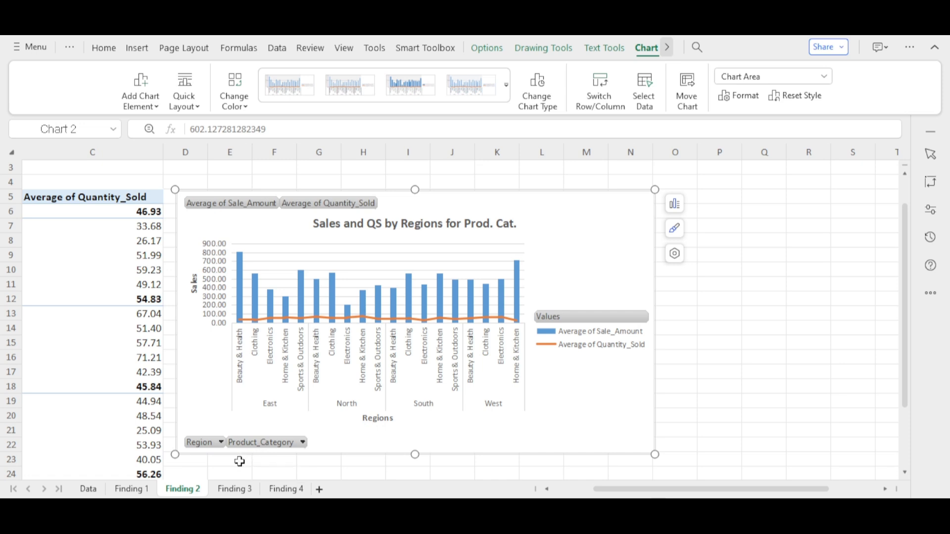
- Insert a Clustered Bar PivotChart from the pivot table on the Finding 3 sheet
click(235, 489)
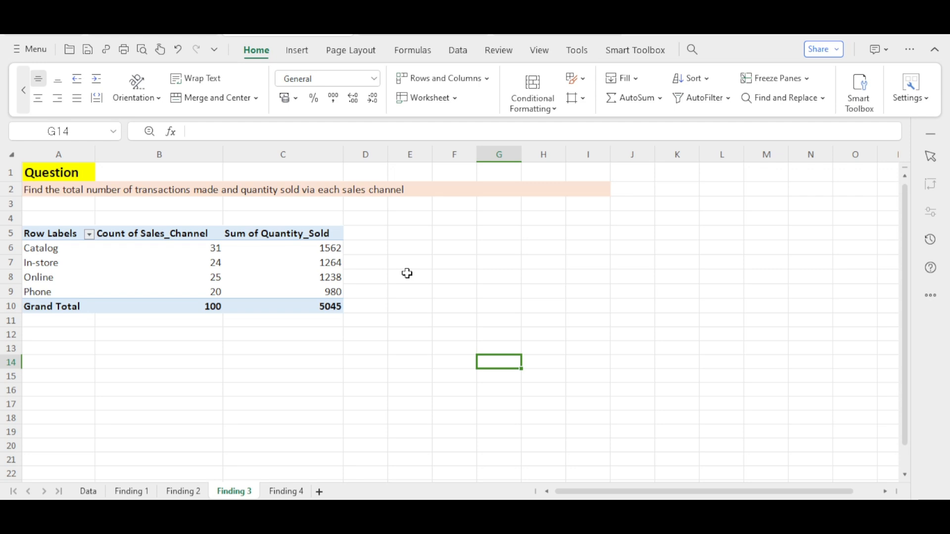
click(274, 258)
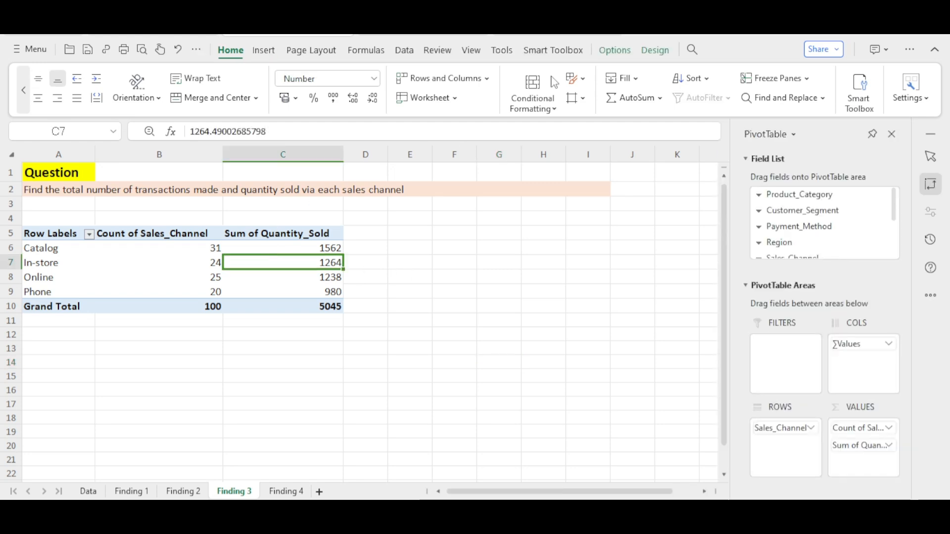
click(613, 55)
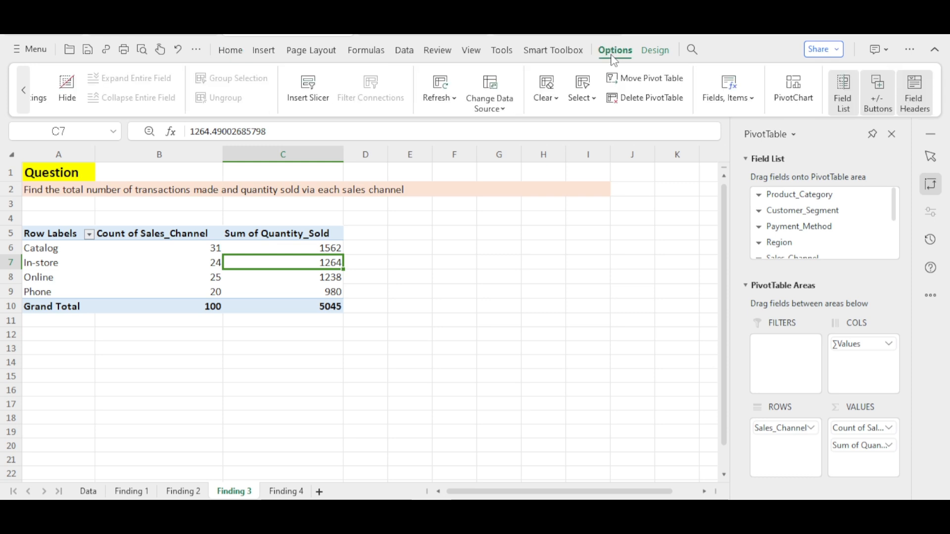
click(793, 90)
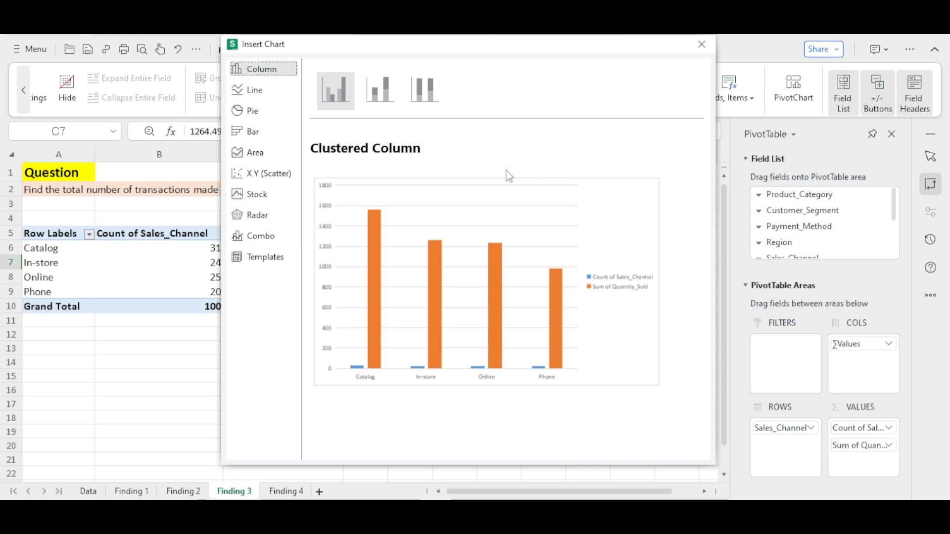
click(279, 134)
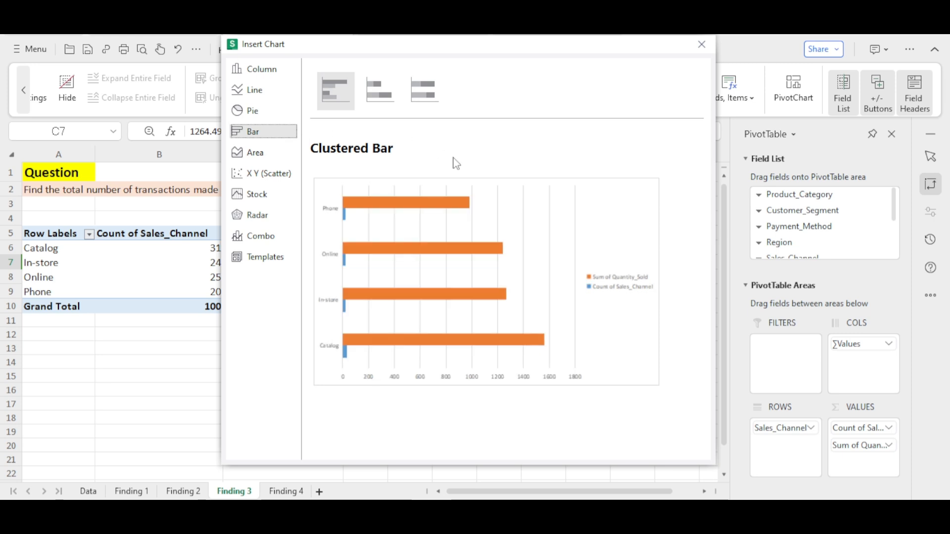
click(478, 234)
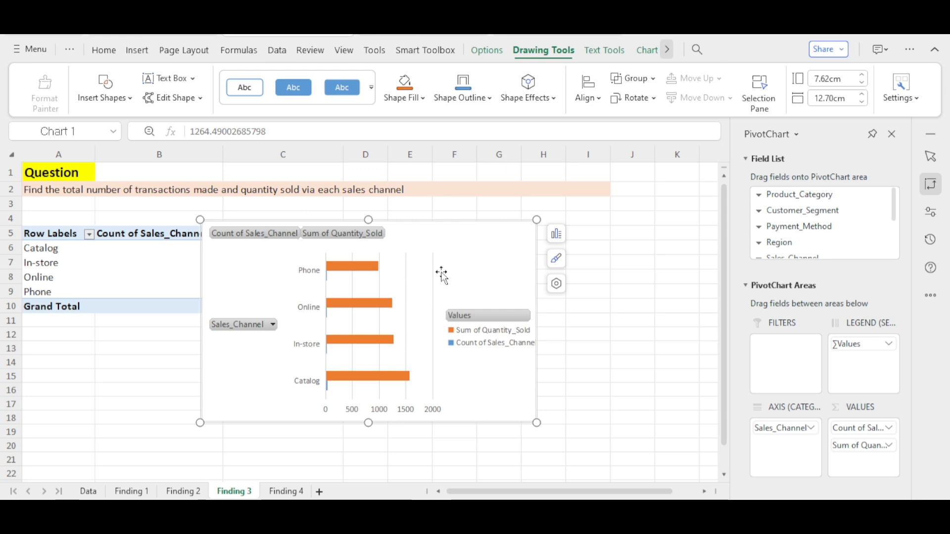
- Move the Finding 3 PivotChart directly below the pivot table and enlarge it to about 15.66 by 7.81 cm
drag(449, 271, 273, 382)
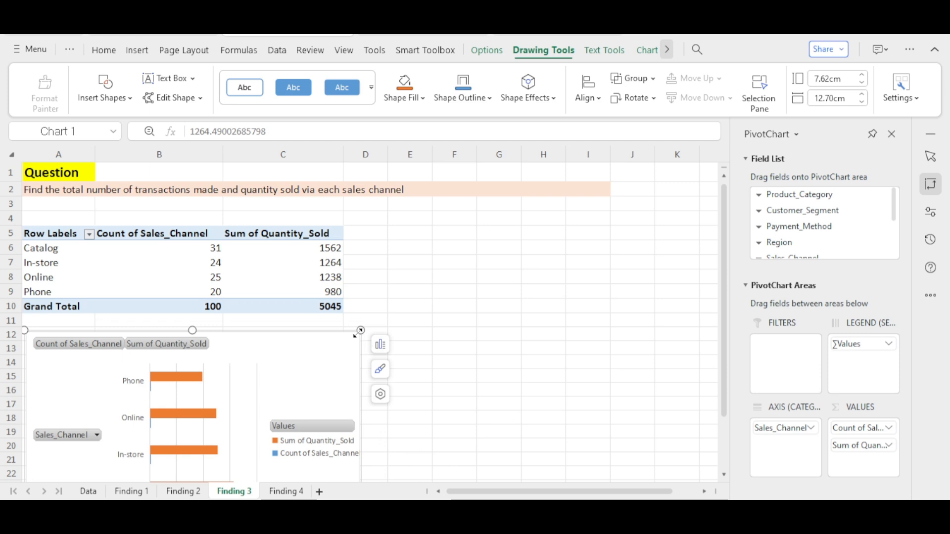
drag(360, 330, 438, 326)
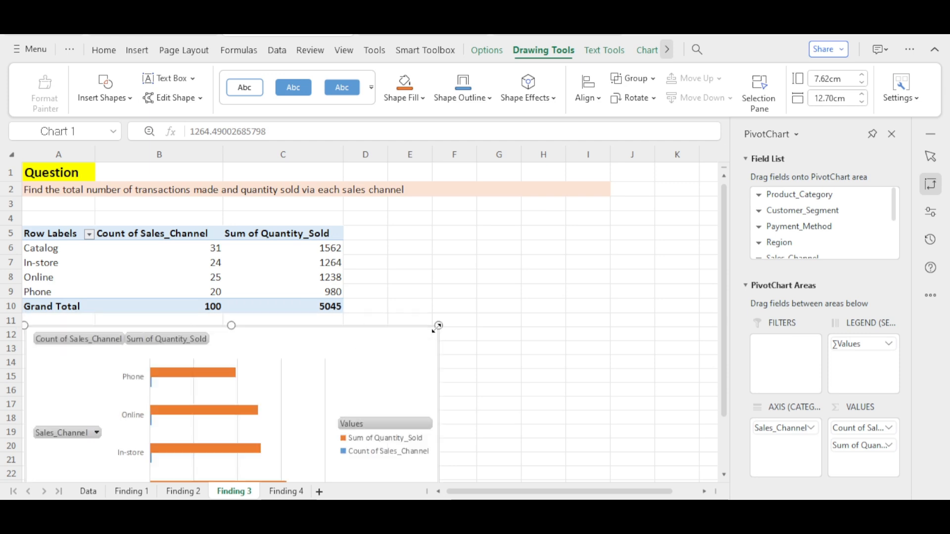
click(724, 475)
click(724, 478)
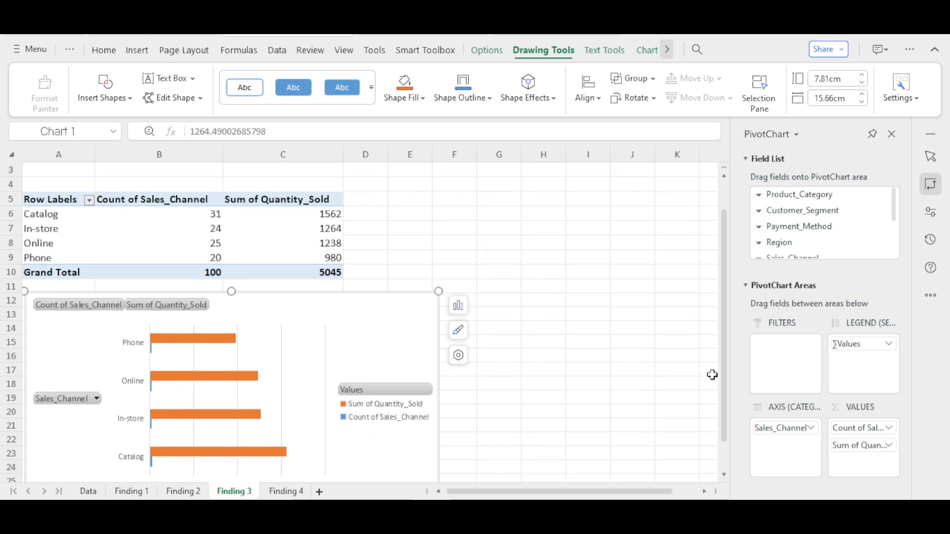
- Apply a quick layout with a chart title, both axis titles and a side legend to the Finding 3 PivotChart
click(299, 333)
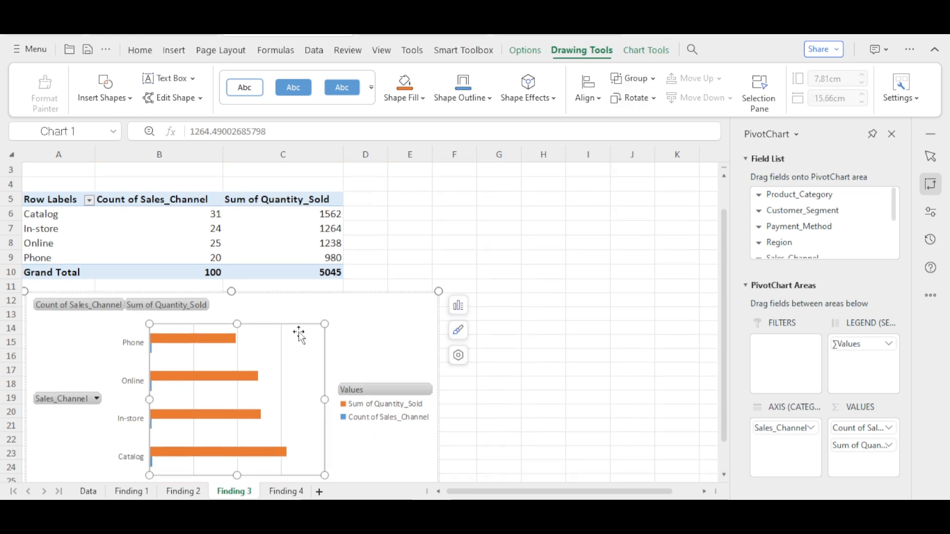
click(661, 55)
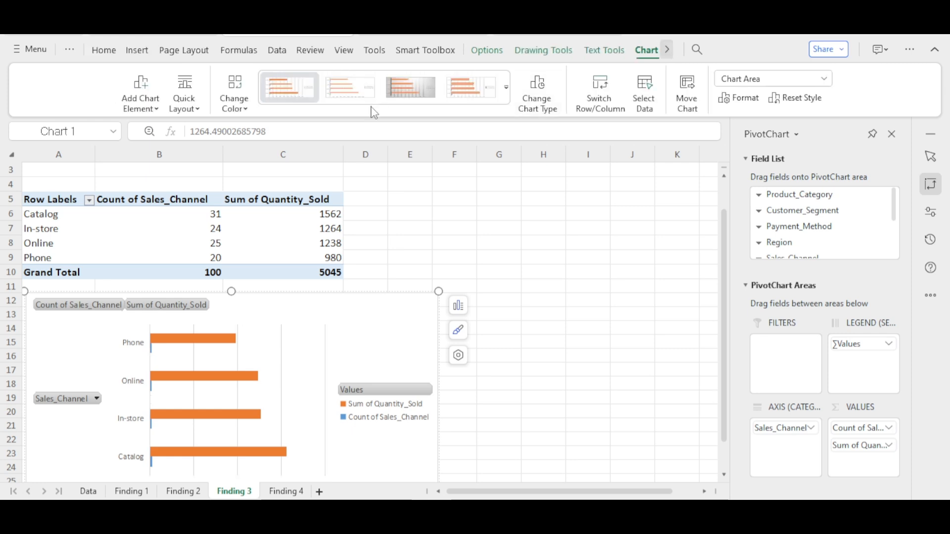
click(202, 99)
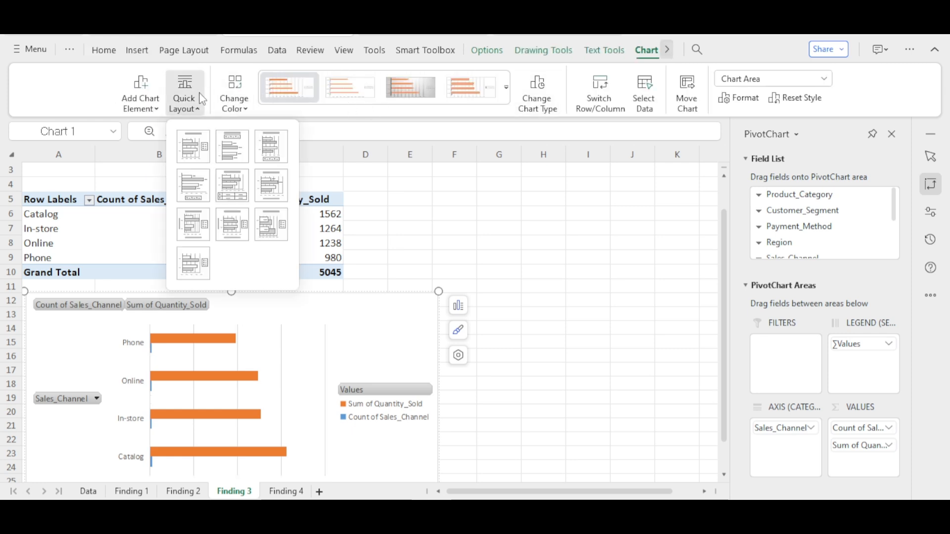
click(236, 224)
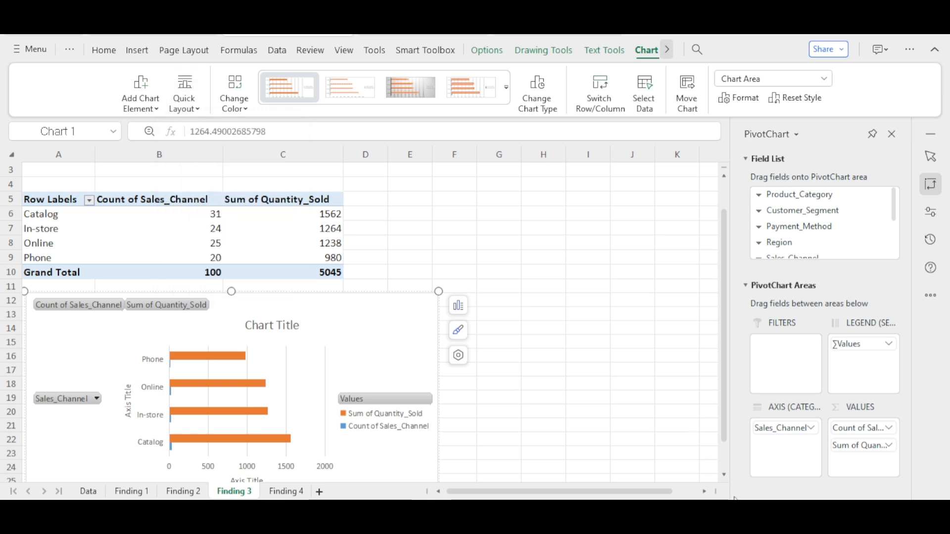
- Title the Finding 3 chart "Number of product sold by prod. cat. and by customer seg." in bold
click(725, 474)
click(725, 475)
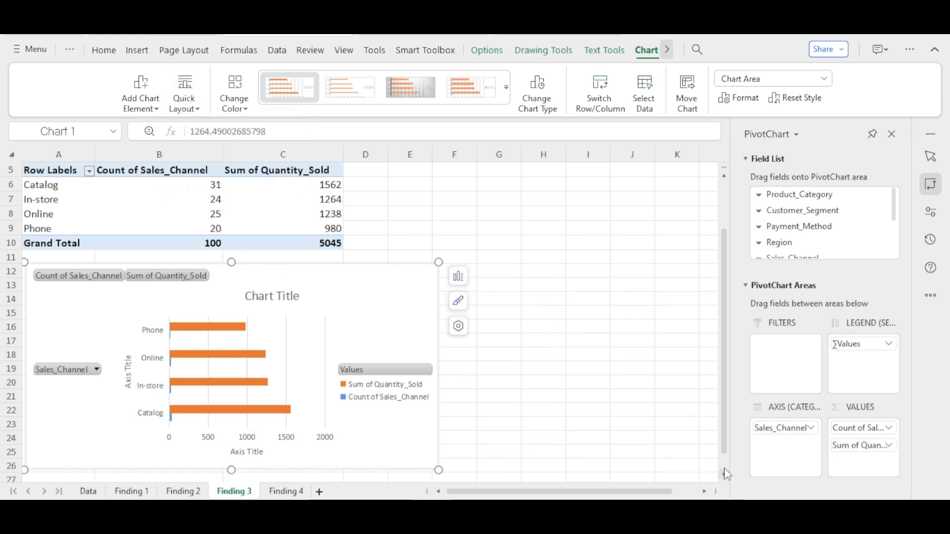
click(270, 296)
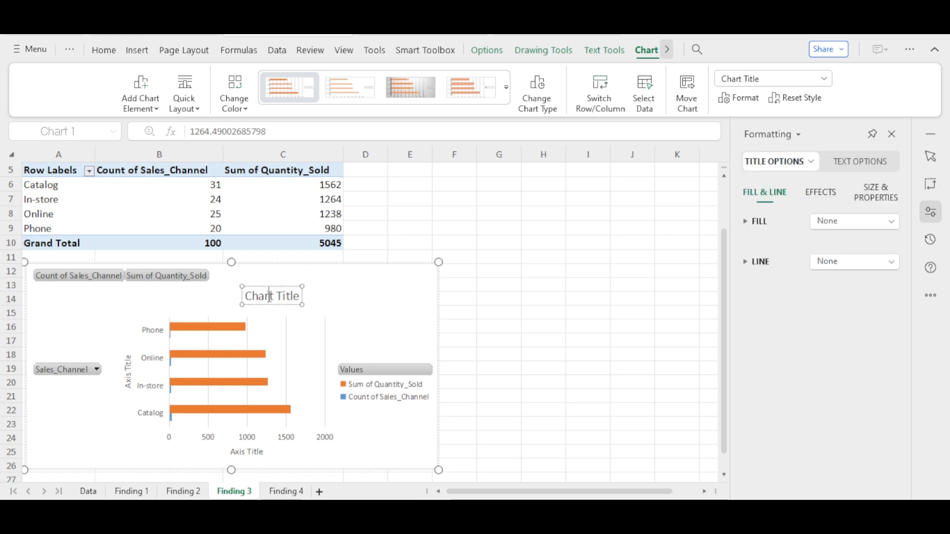
double_click(269, 298)
triple_click(270, 298)
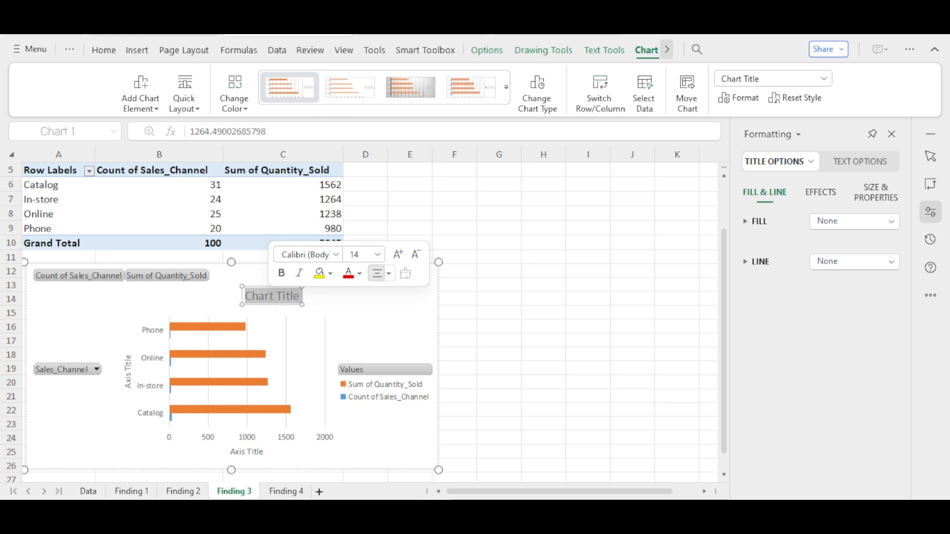
click(268, 297)
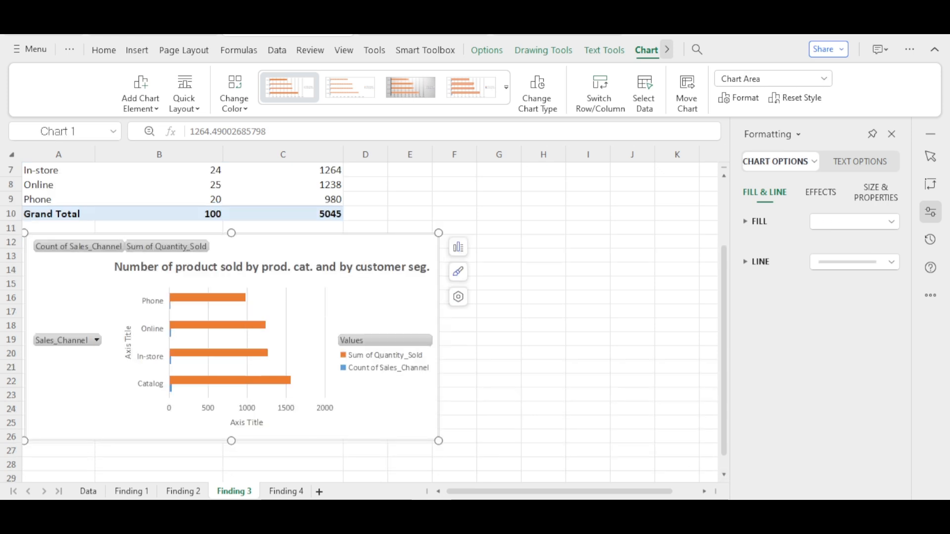
- Title the Finding 3 chart's vertical axis "Sales Channel" and its horizontal axis "values", both in bold
click(128, 338)
click(129, 338)
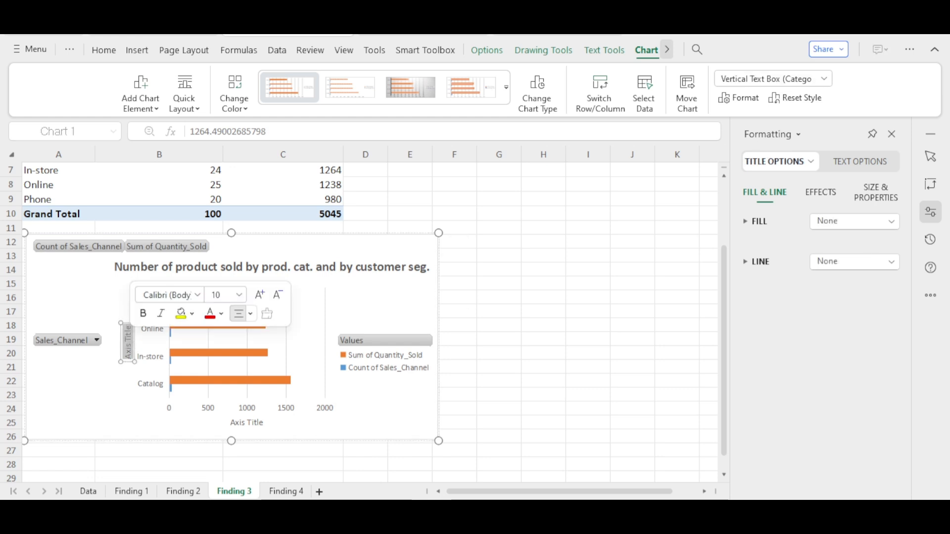
text(Sales Channel)
click(250, 423)
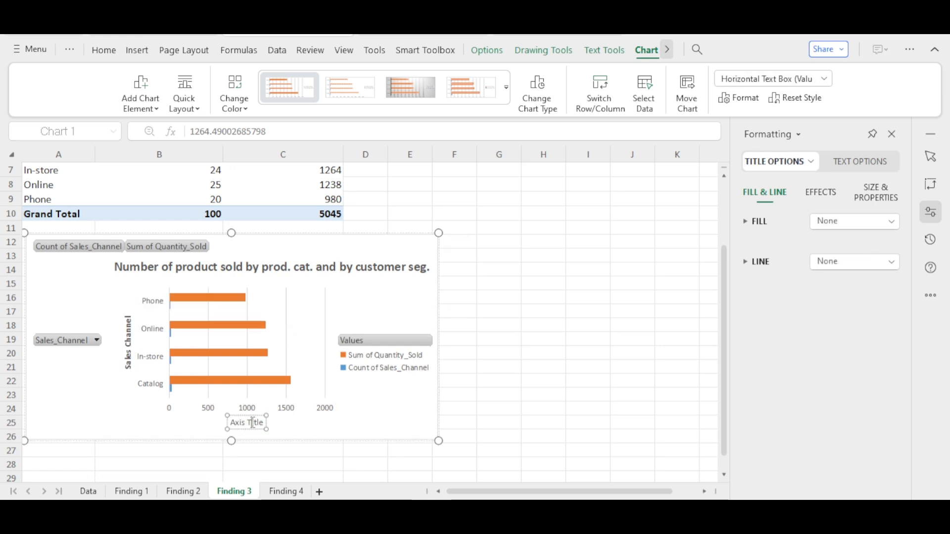
click(251, 423)
double_click(251, 425)
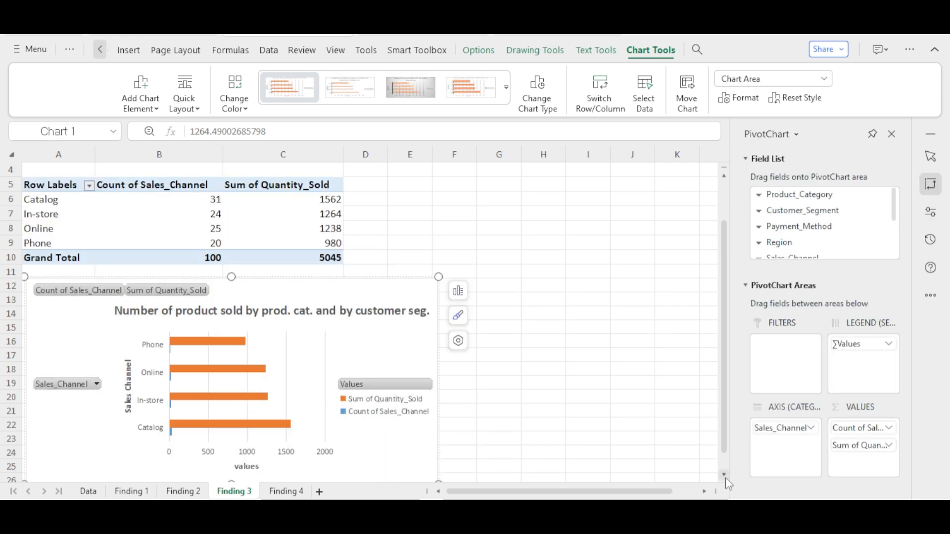
scroll(726, 481, down, 1)
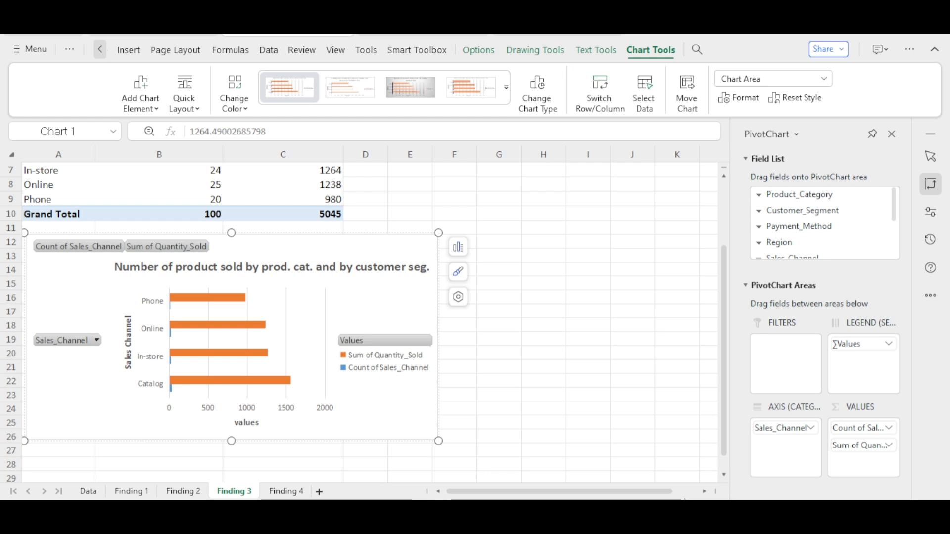
- Insert a basic Line PivotChart from the pivot table on the Finding 4 sheet
click(302, 493)
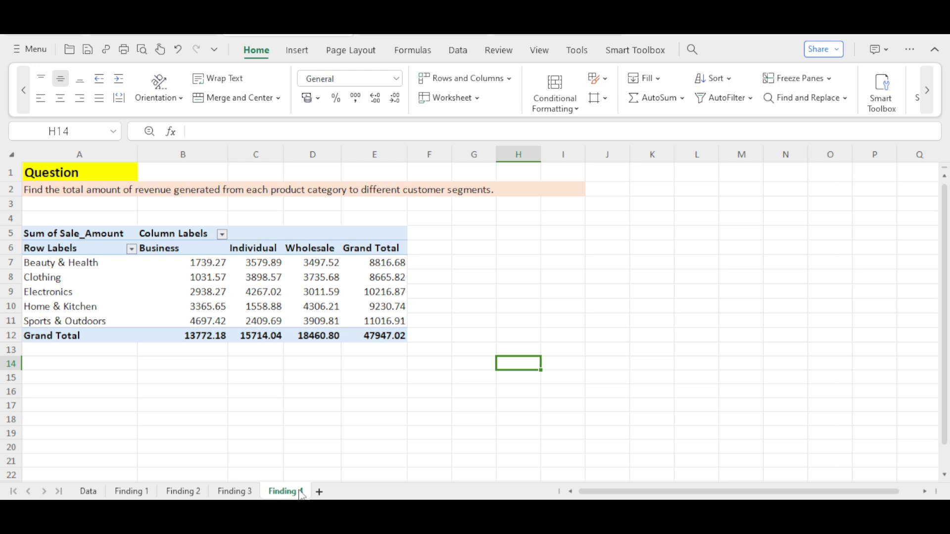
click(282, 293)
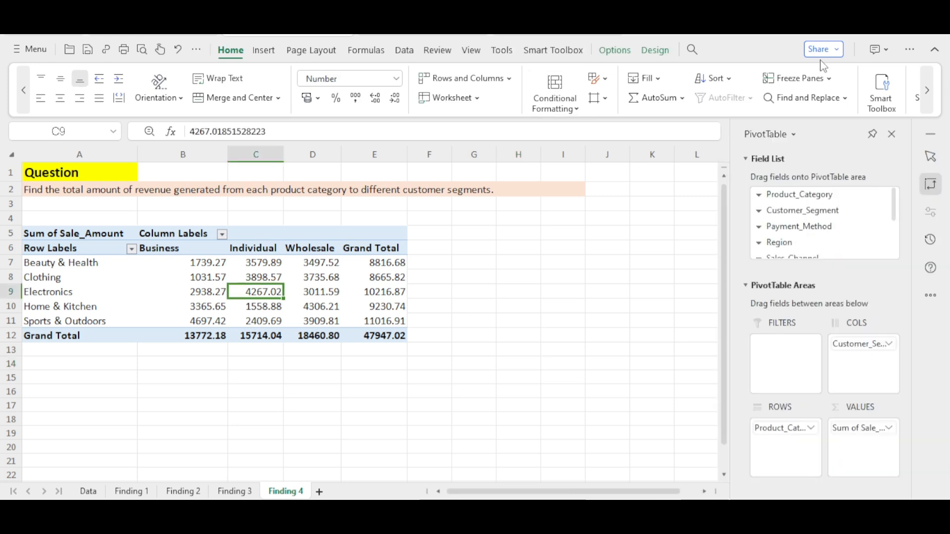
click(625, 53)
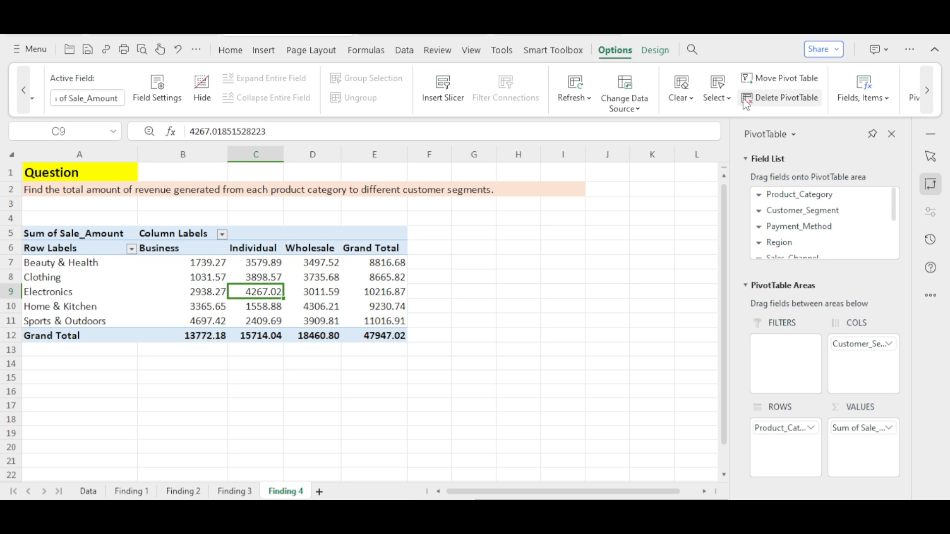
click(930, 95)
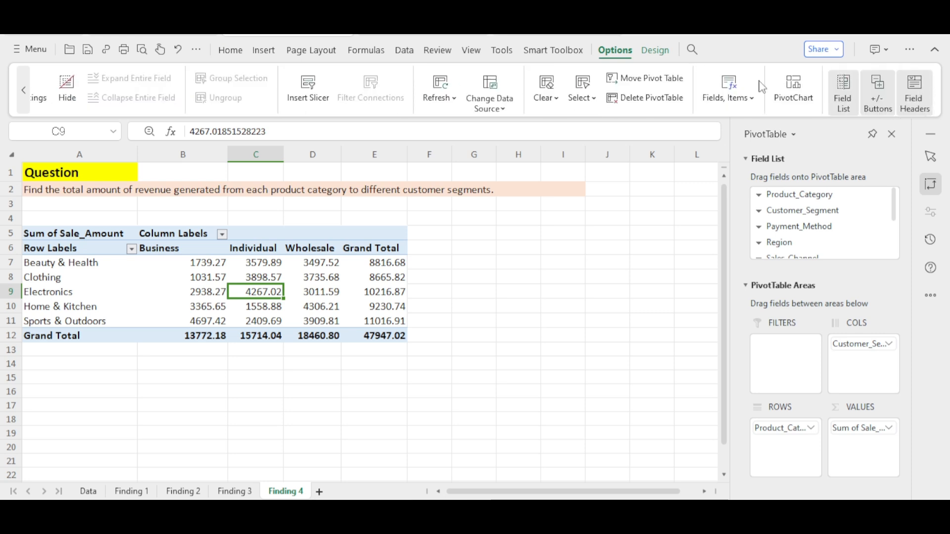
click(796, 87)
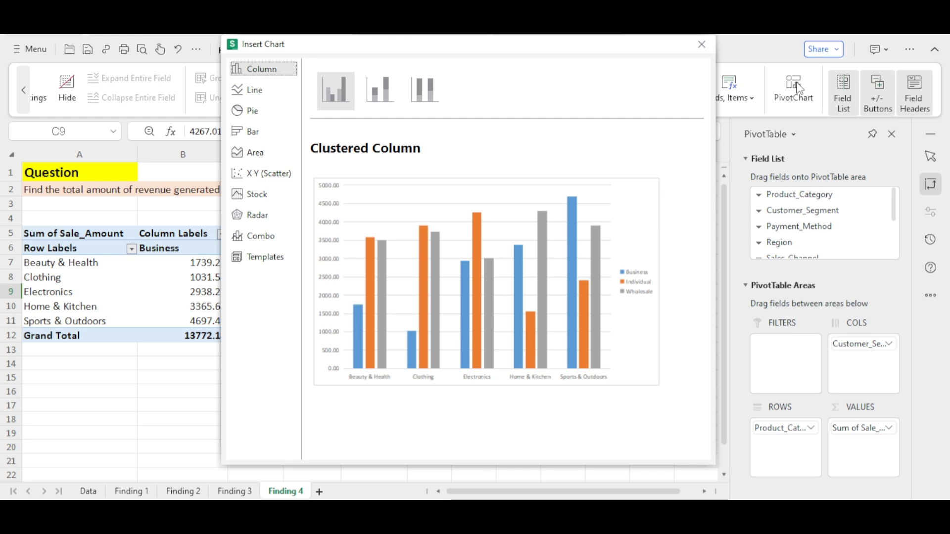
click(260, 90)
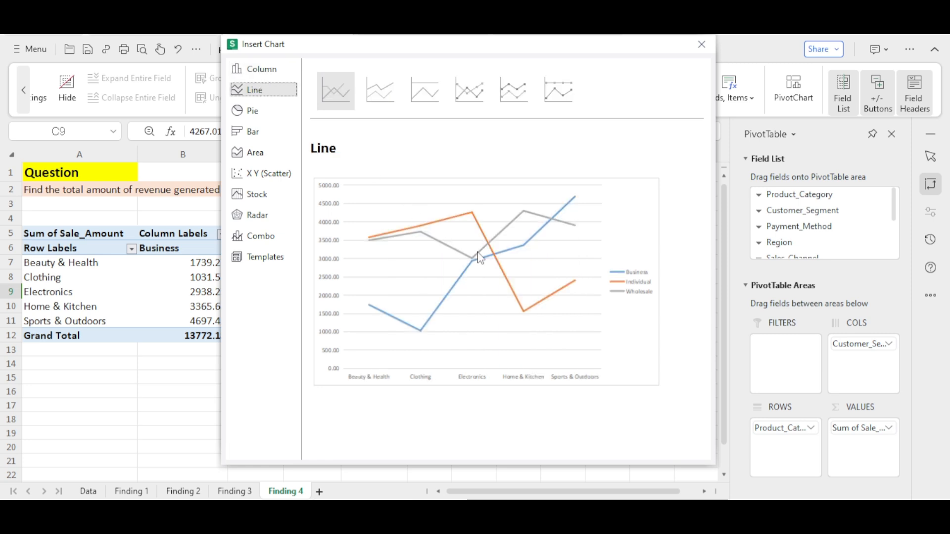
click(479, 257)
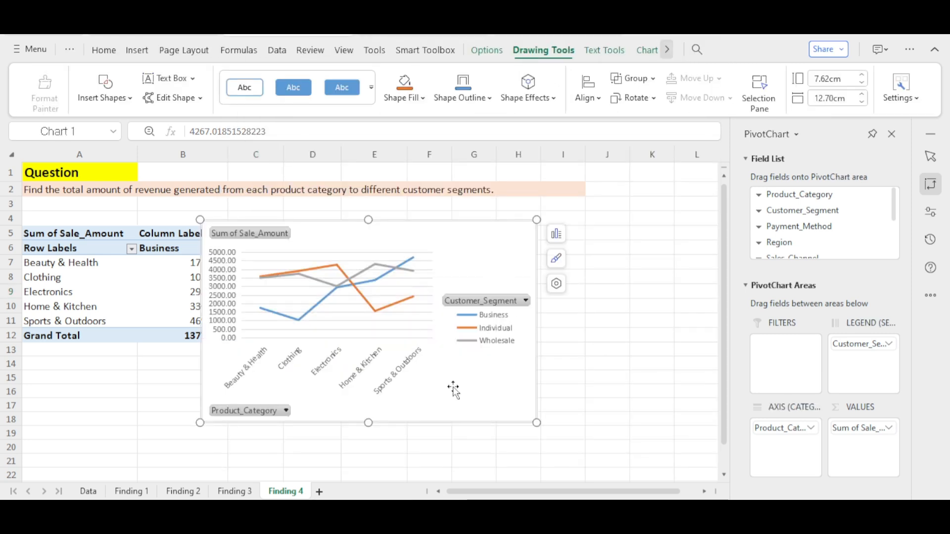
- Move the Finding 4 PivotChart to the right of the pivot table and enlarge it to about 17.51 by 7.65 cm
drag(453, 391, 693, 374)
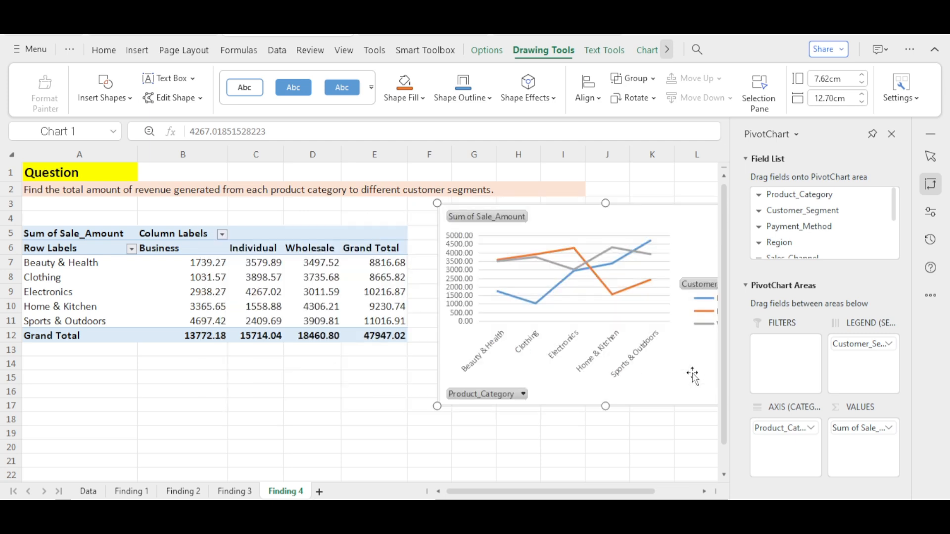
click(704, 491)
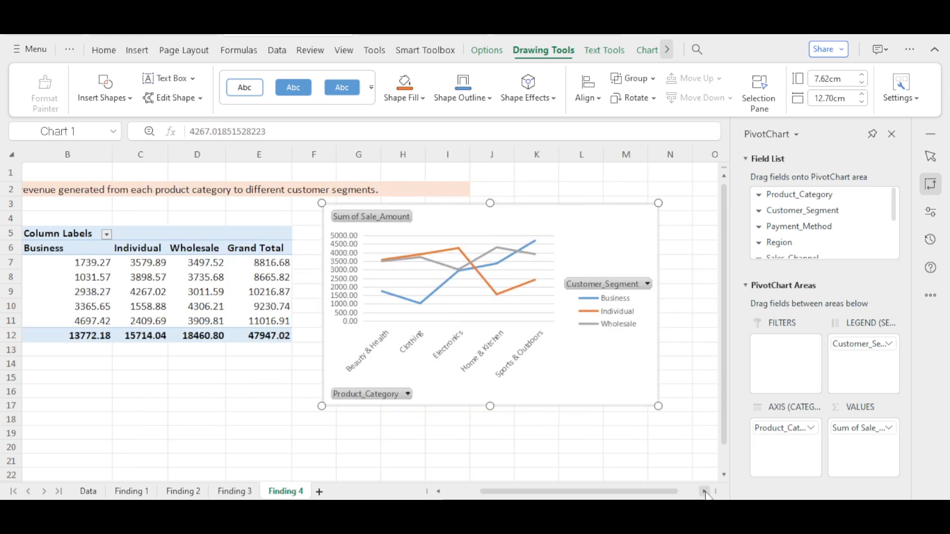
click(703, 492)
click(704, 492)
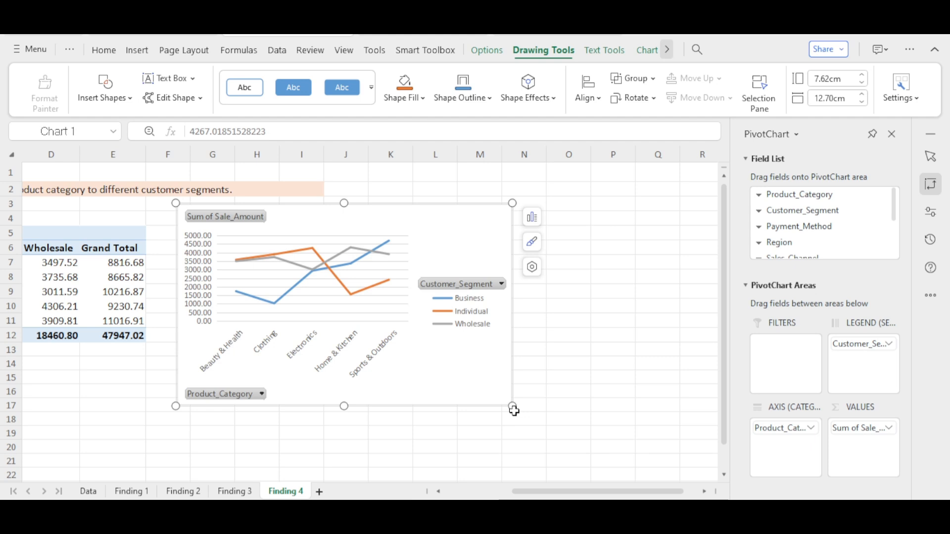
drag(513, 407, 639, 407)
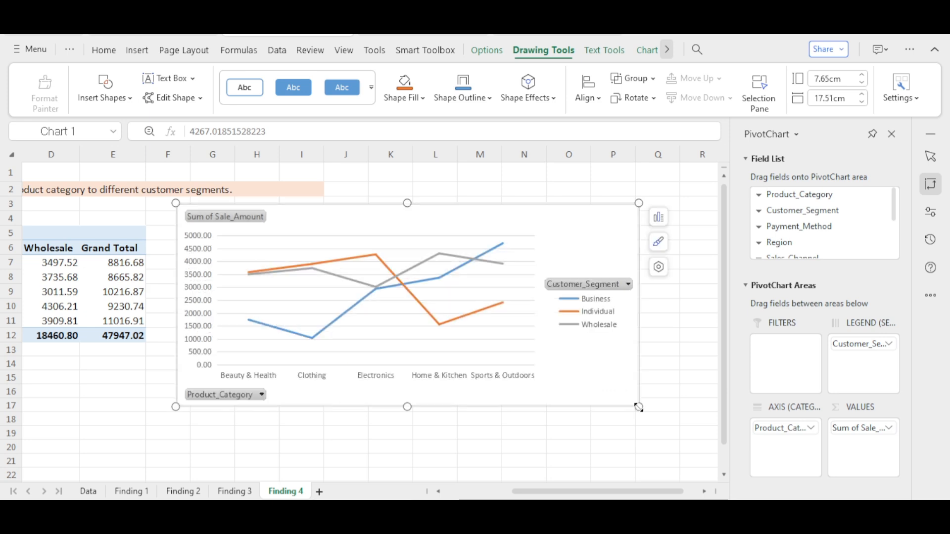
- Apply a quick layout with chart title, axis titles, side legend and high-low lines to the Finding 4 PivotChart, and extend its height to about row 19
click(573, 280)
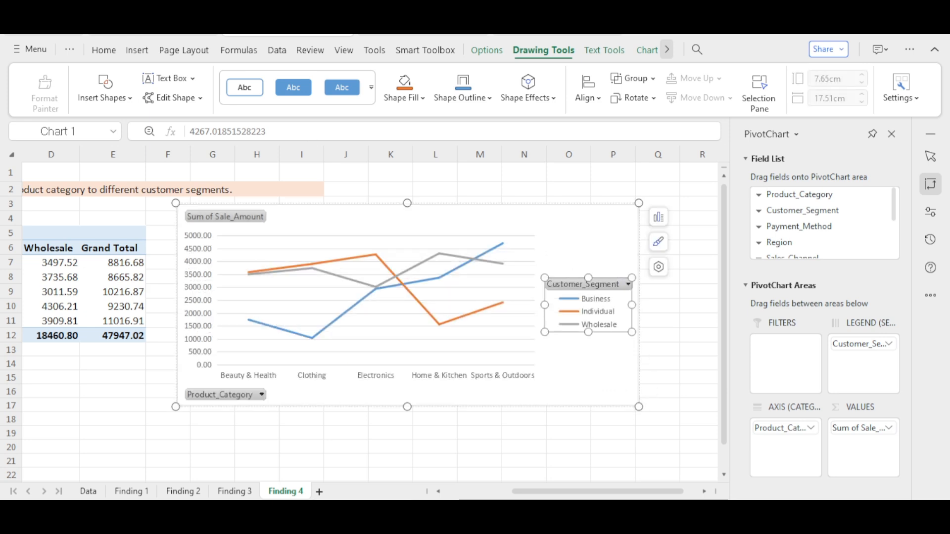
click(638, 58)
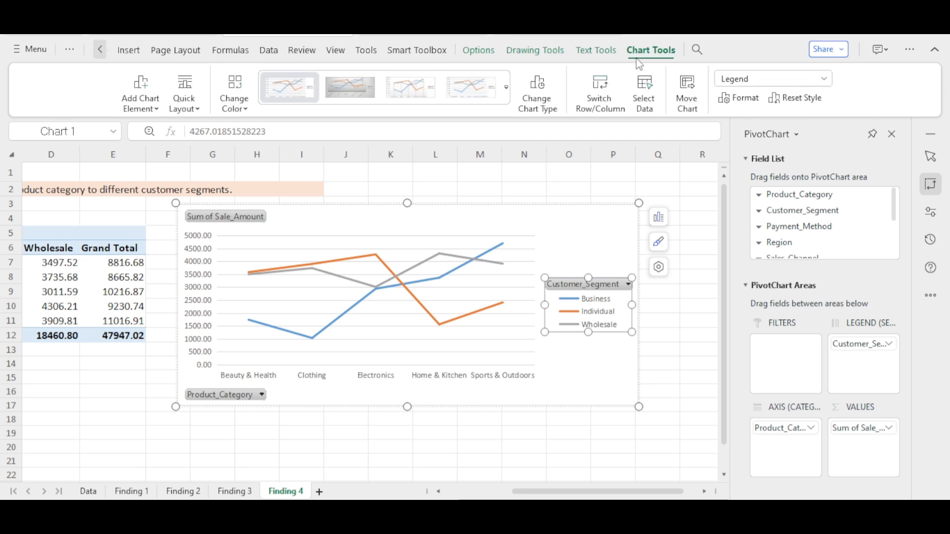
click(184, 104)
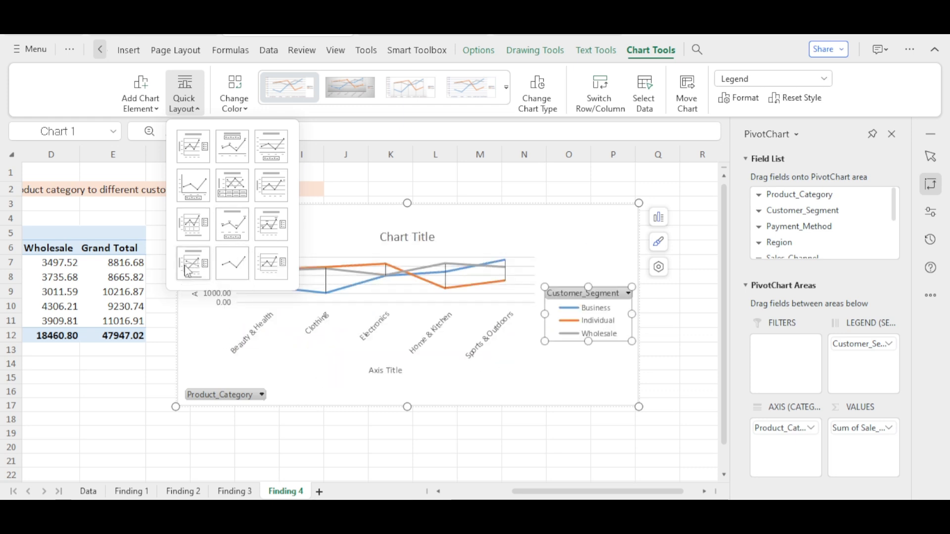
click(188, 271)
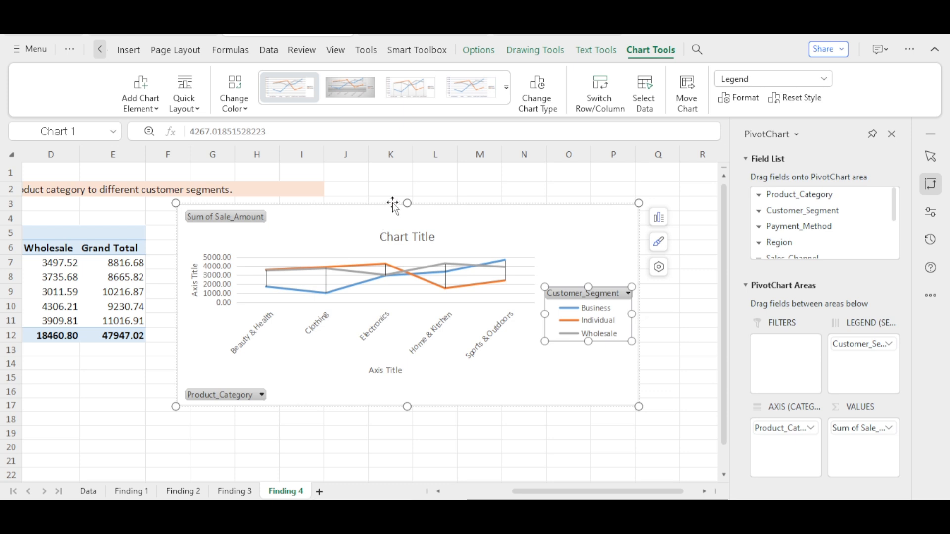
click(408, 203)
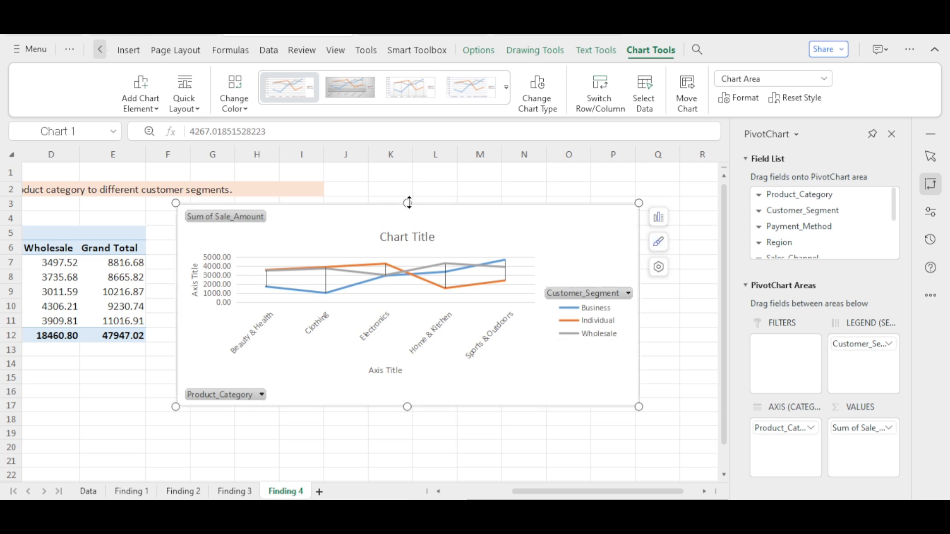
drag(407, 406, 410, 439)
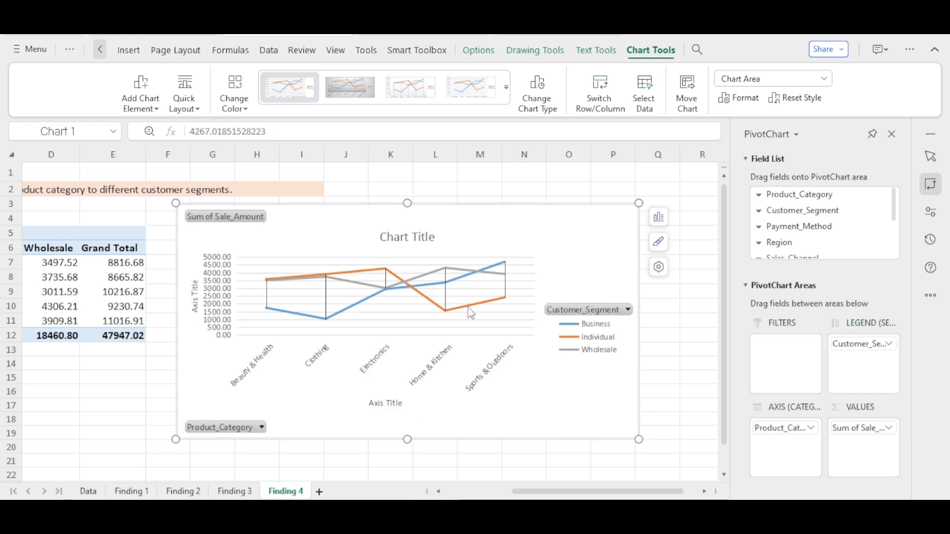
- Title the Finding 4 chart "Total revenue for product category and by customer seg." in bold
click(407, 236)
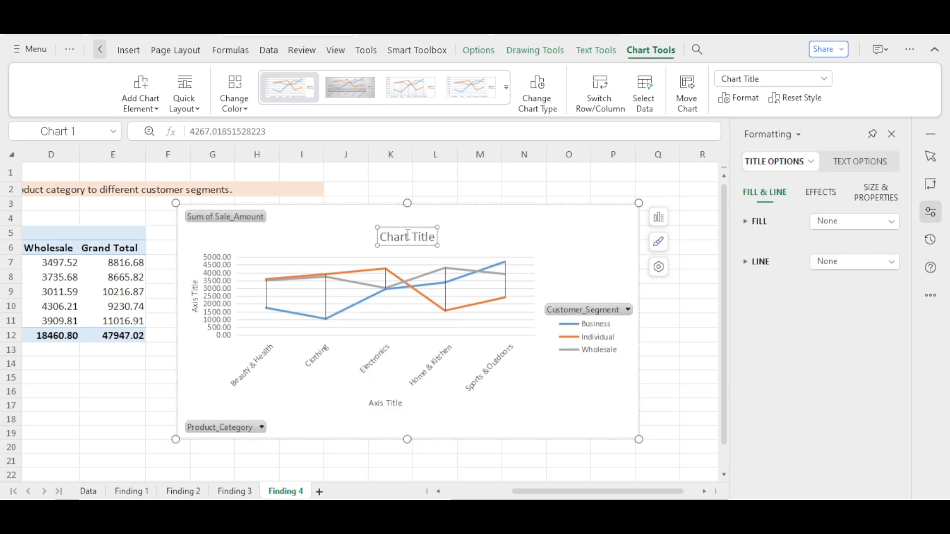
double_click(408, 231)
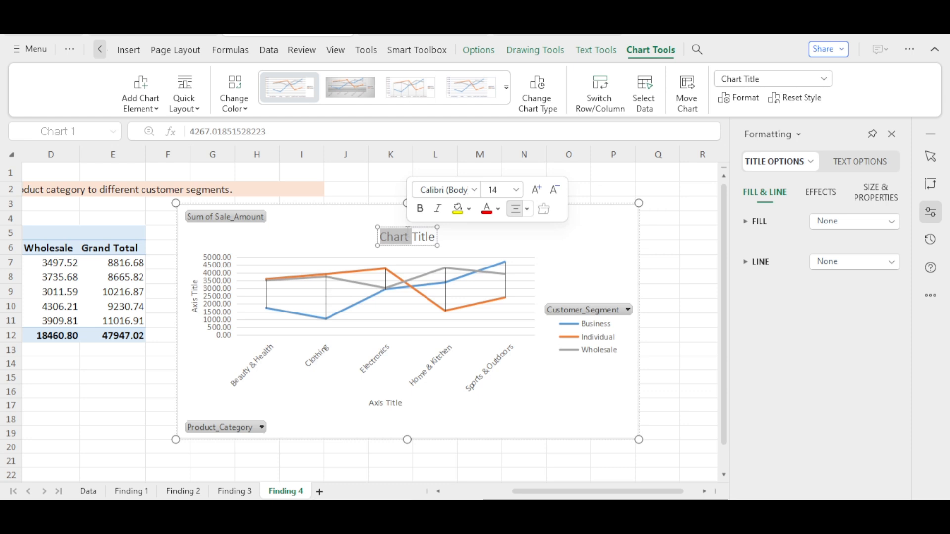
key(BackSpace)
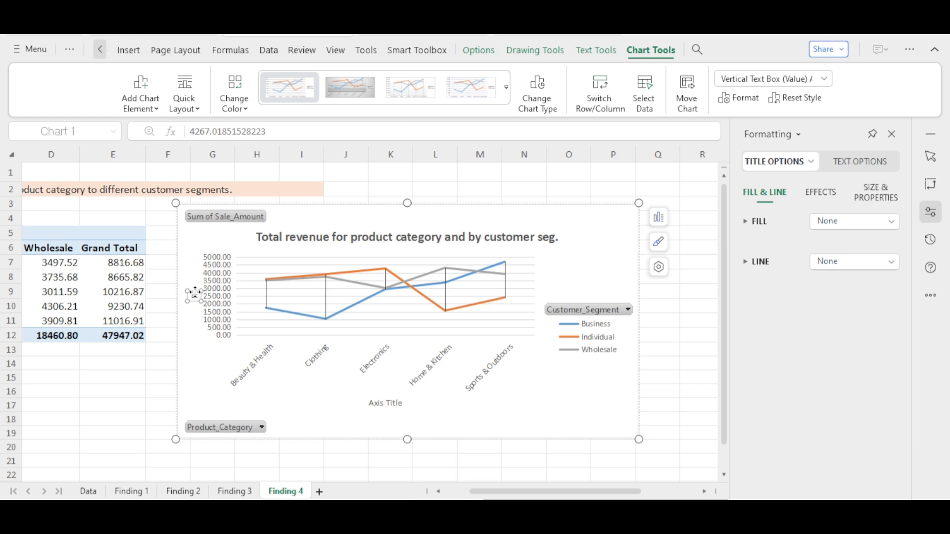
- Title the Finding 4 chart's vertical axis "Revenue" in bold
text(Revenue)
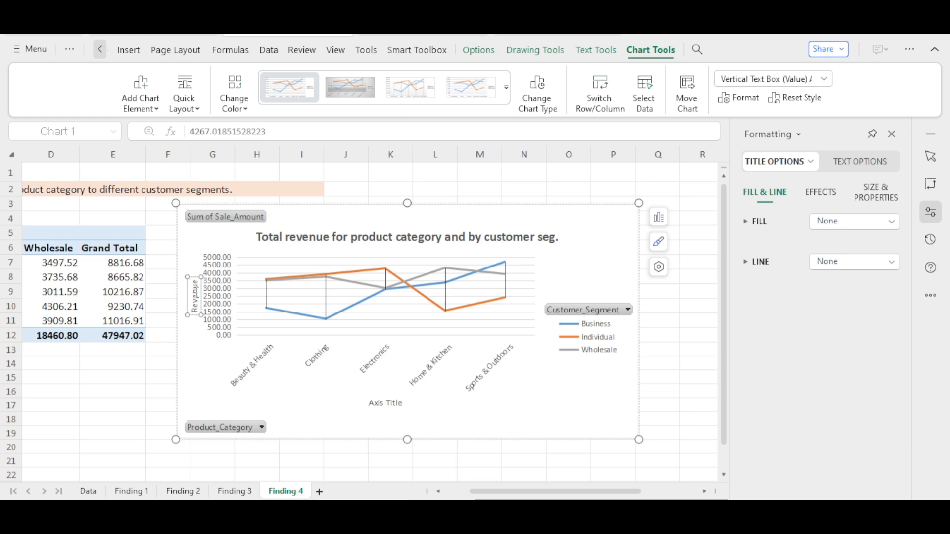
double_click(195, 293)
click(210, 270)
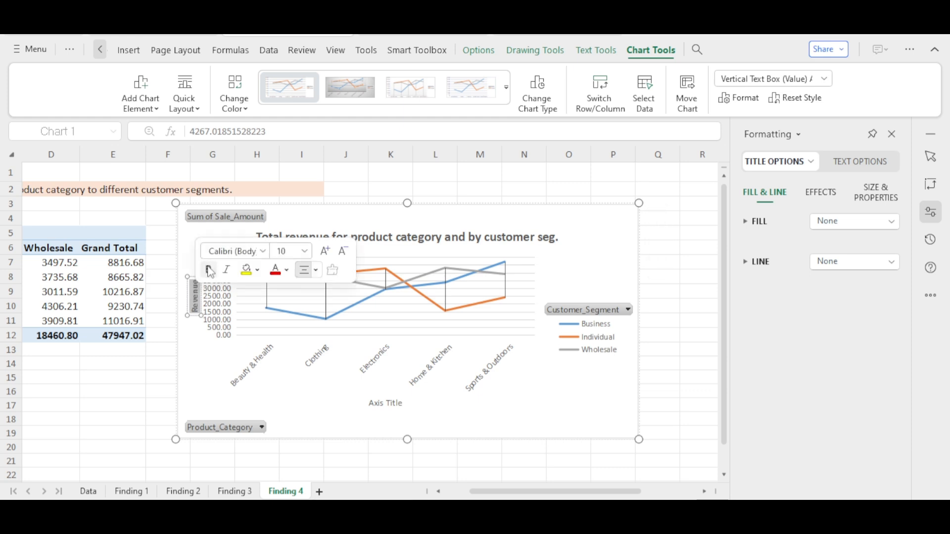
- Title the Finding 4 chart's horizontal axis "Product category" in bold and deselect the chart
click(384, 406)
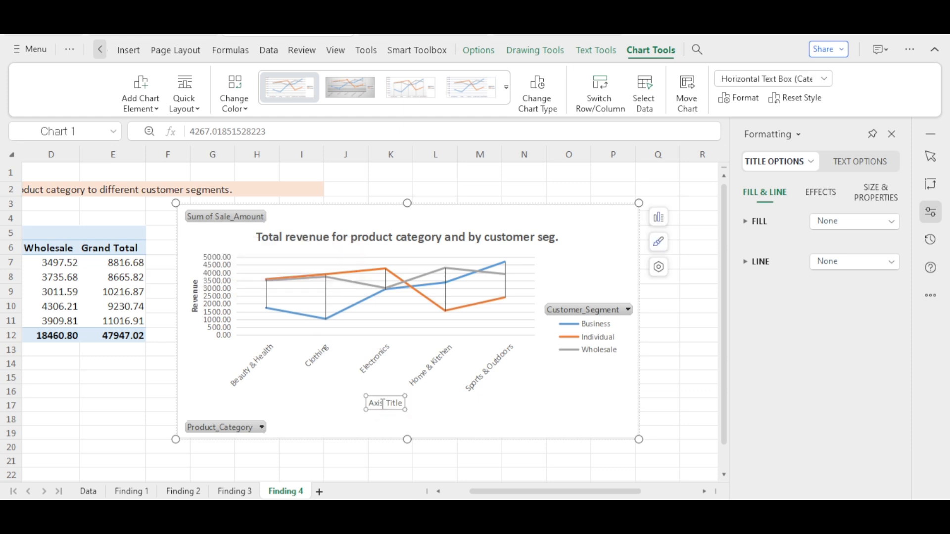
double_click(380, 399)
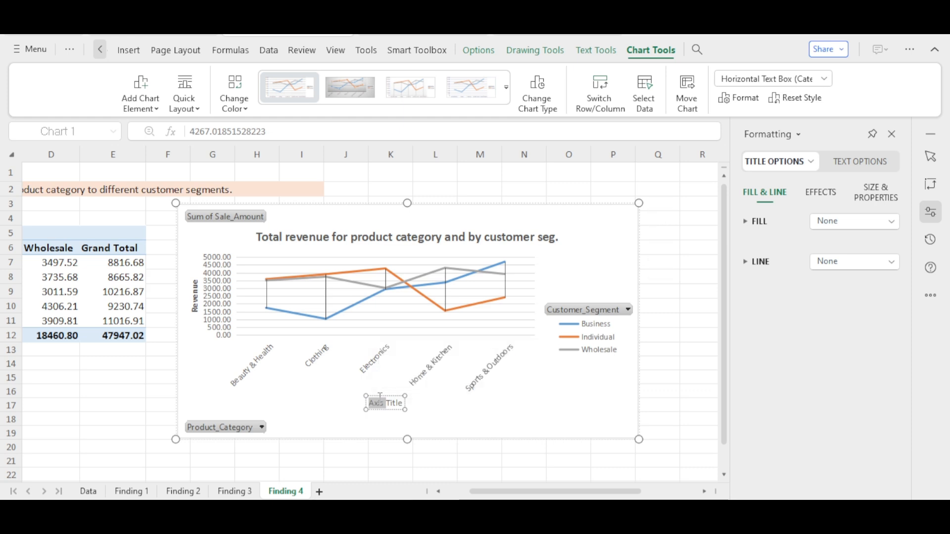
triple_click(380, 399)
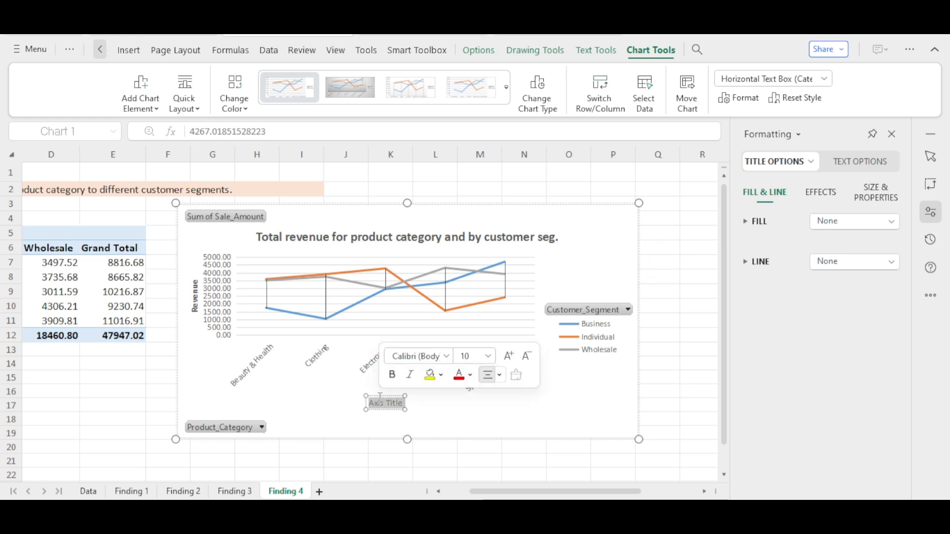
text(Pro)
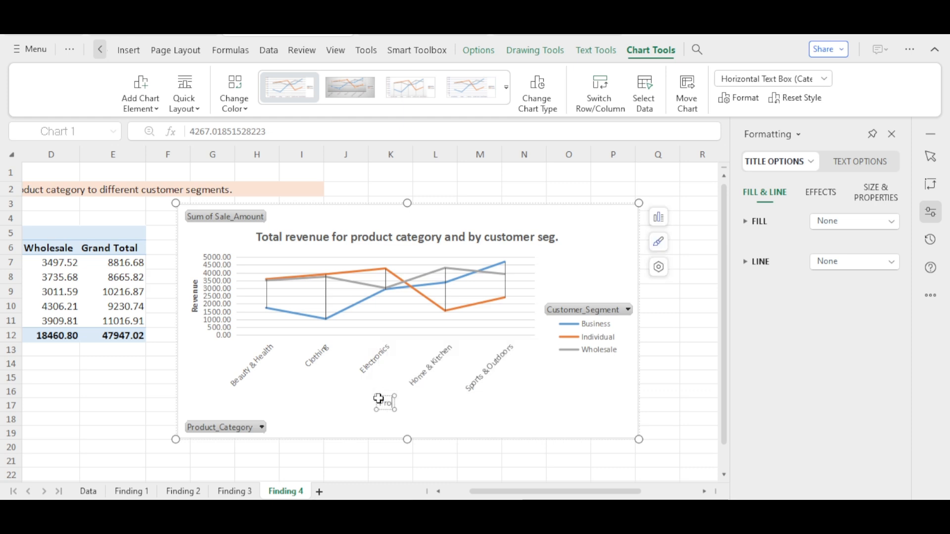
text(duct)
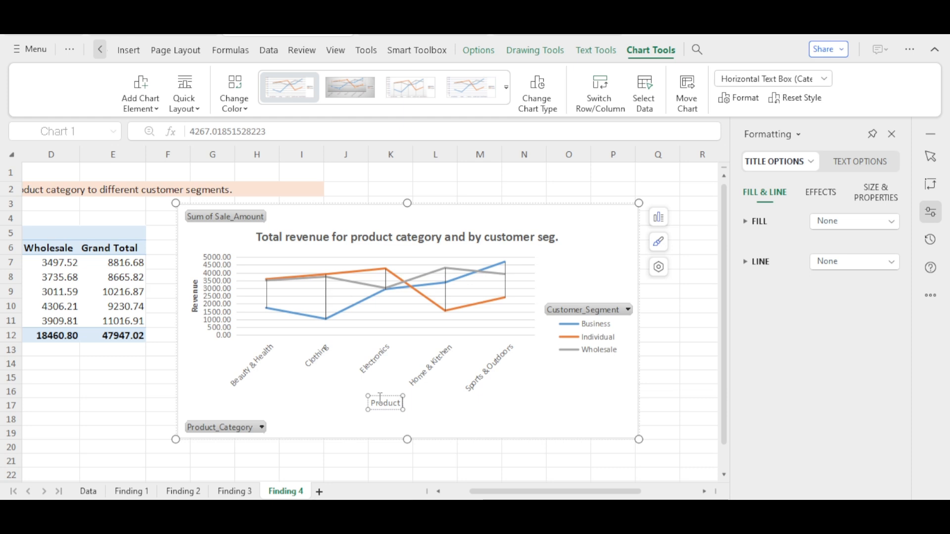
text( catego)
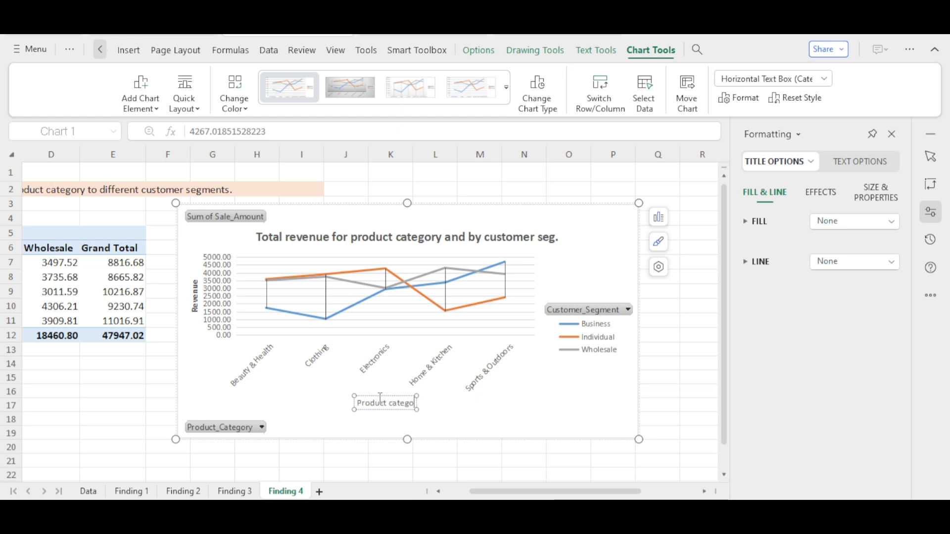
text(ry)
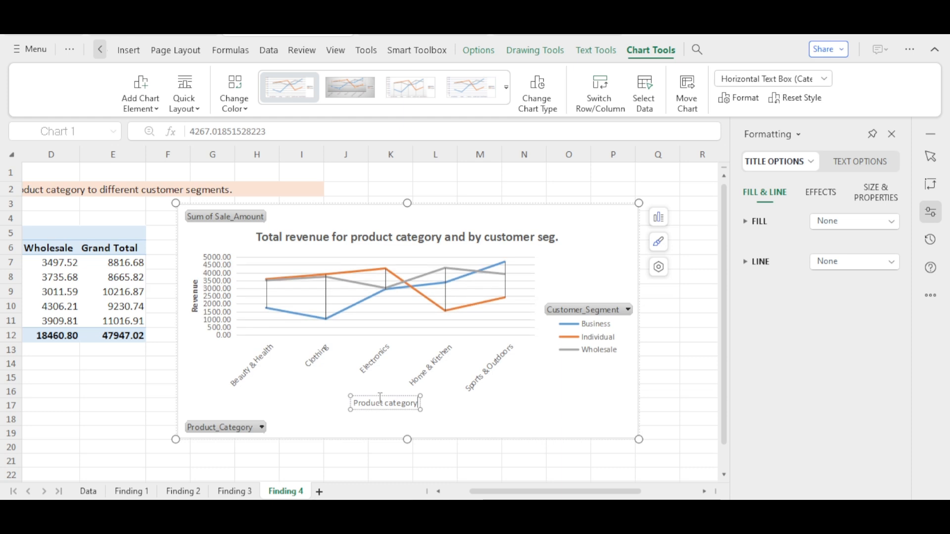
triple_click(380, 404)
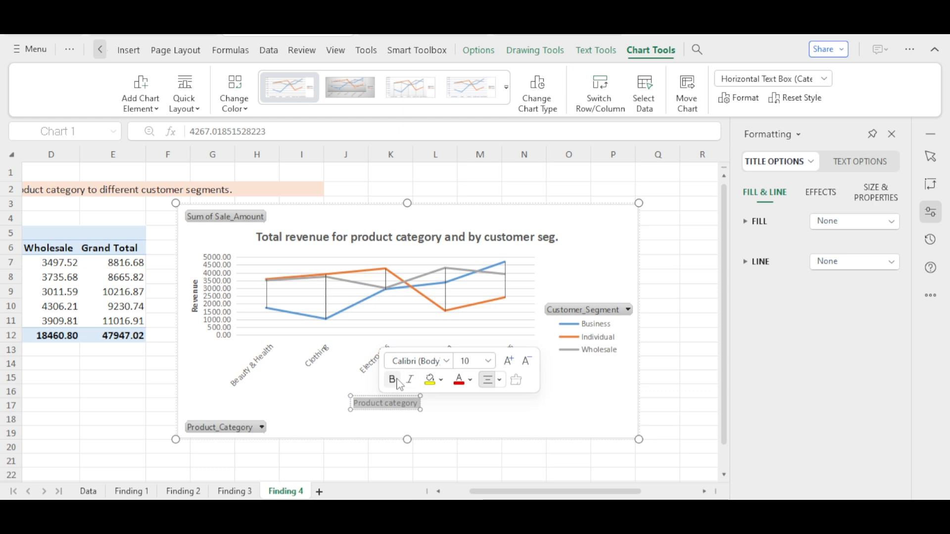
click(400, 385)
click(138, 392)
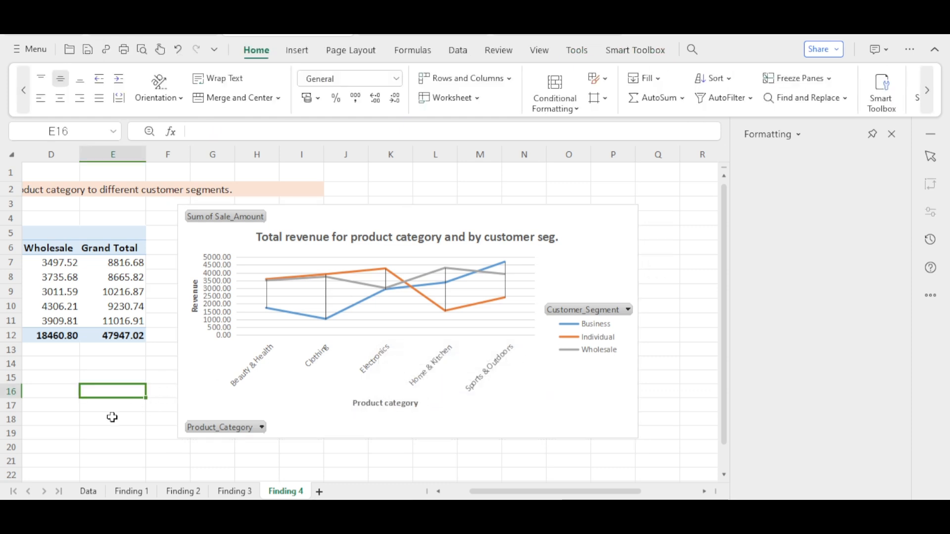